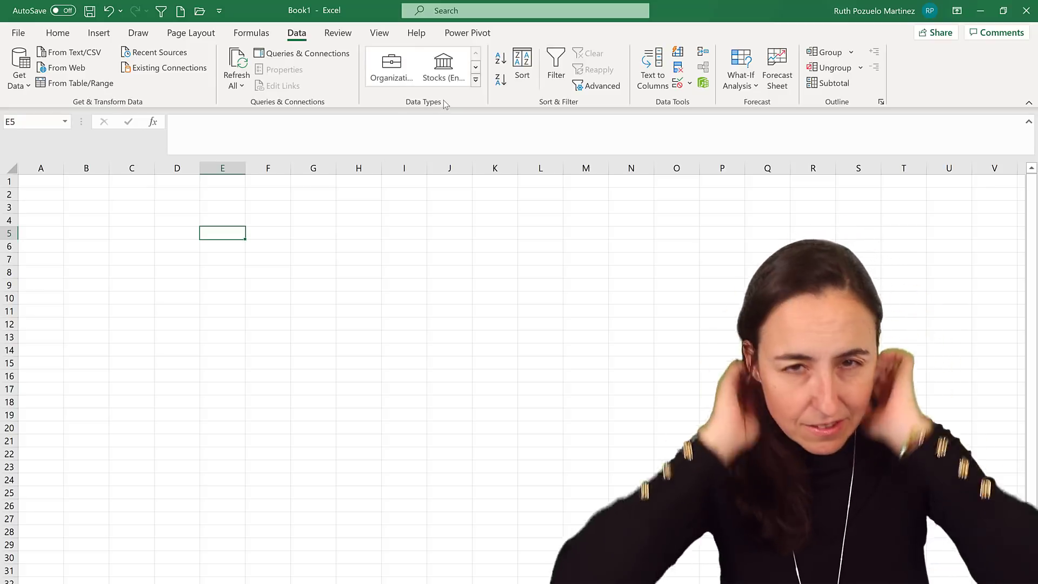
Browse the full list of available Excel data types, then close it.
click(476, 79)
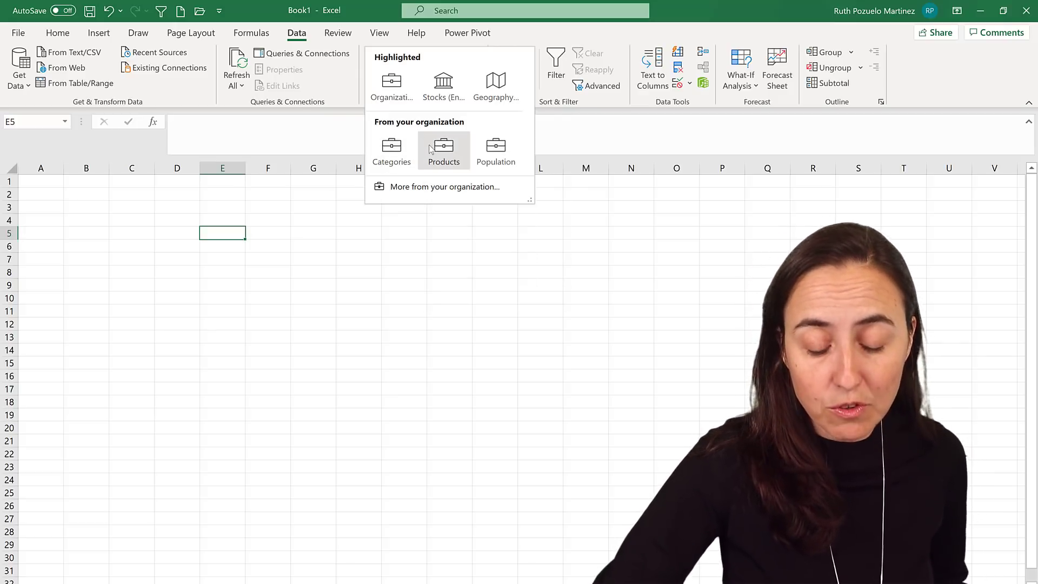
mouse_move(438, 163)
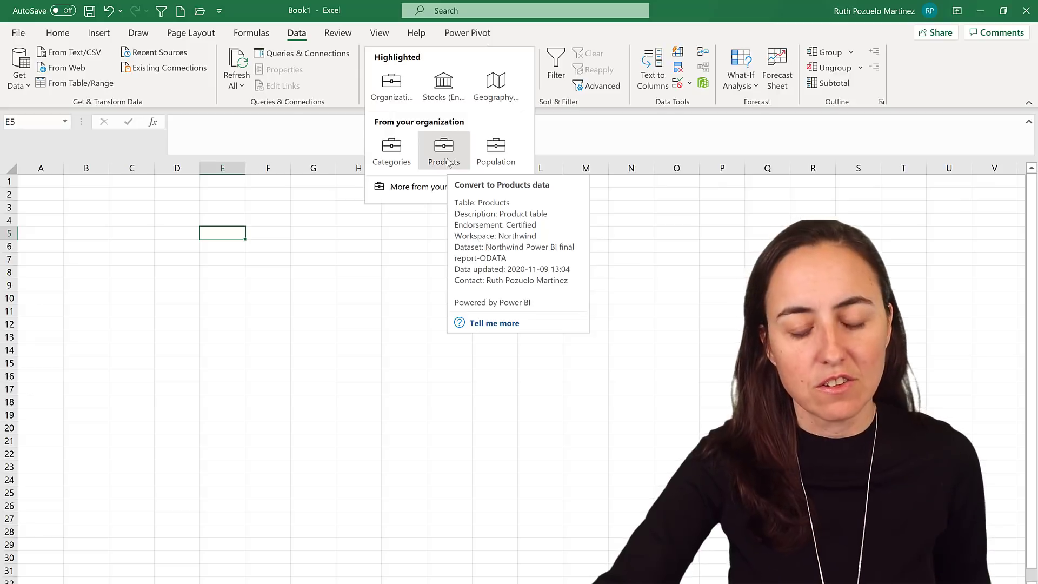
click(242, 247)
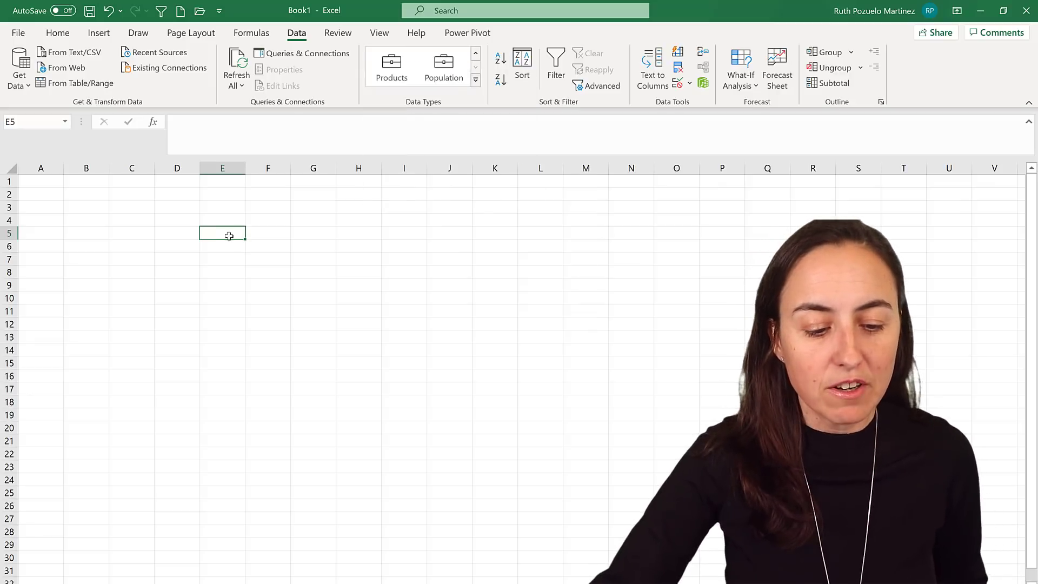
Enter Queso Cabrales in E5, convert it to the Products data type, and widen column E.
text(C)
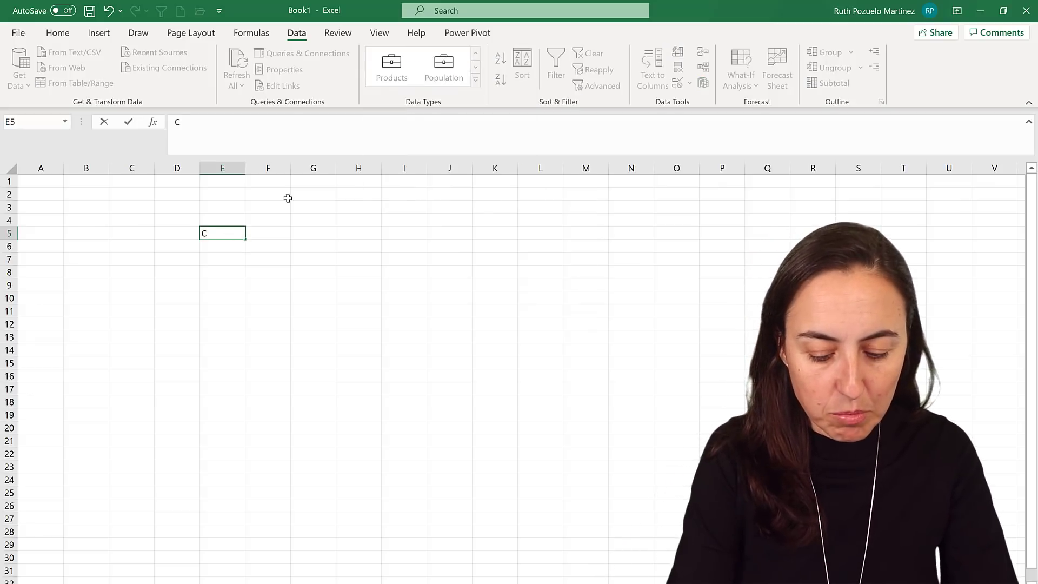
text(Queso)
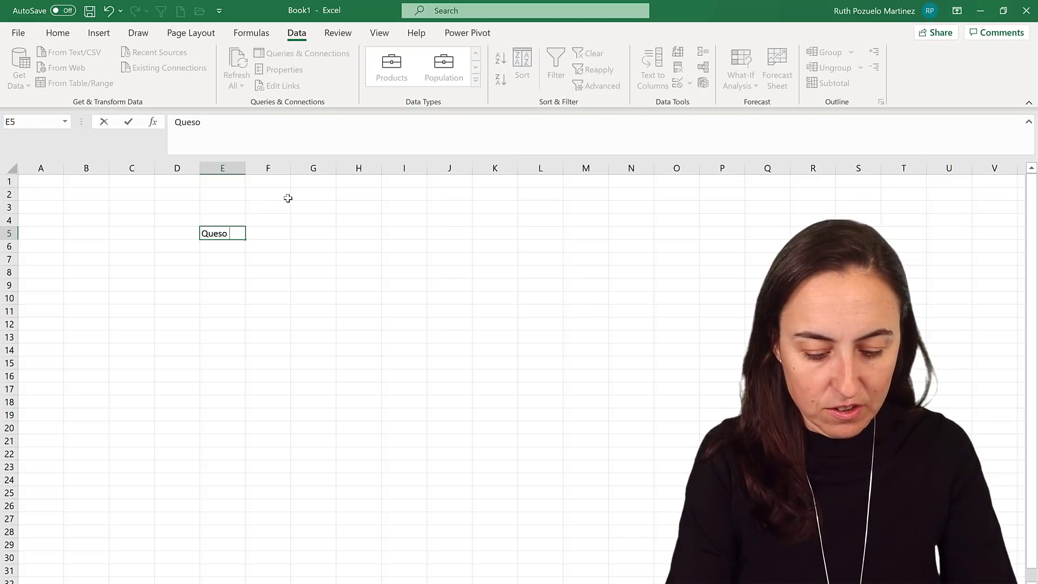
text( Cabrales)
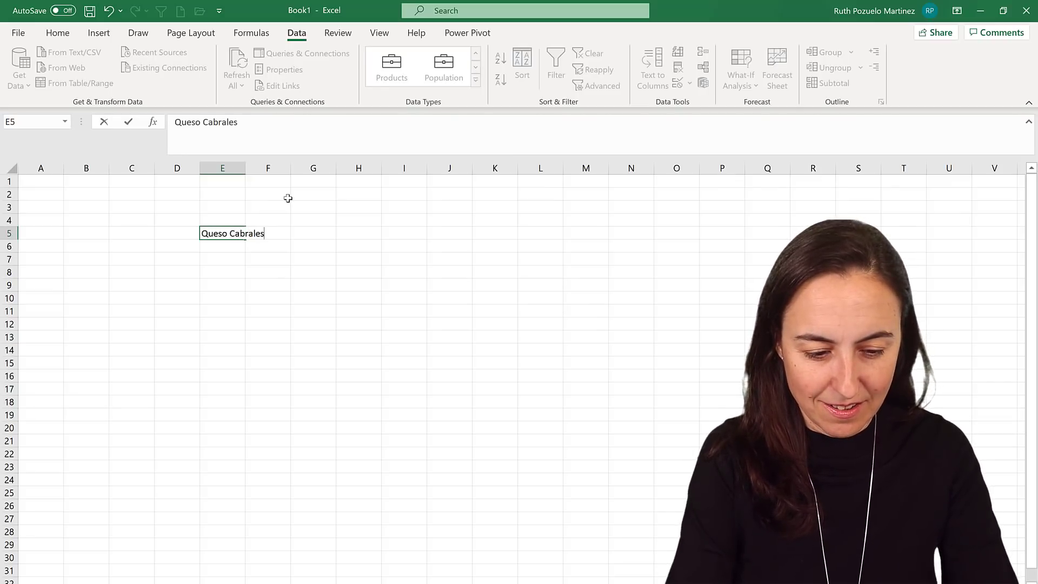
key(Return)
click(238, 237)
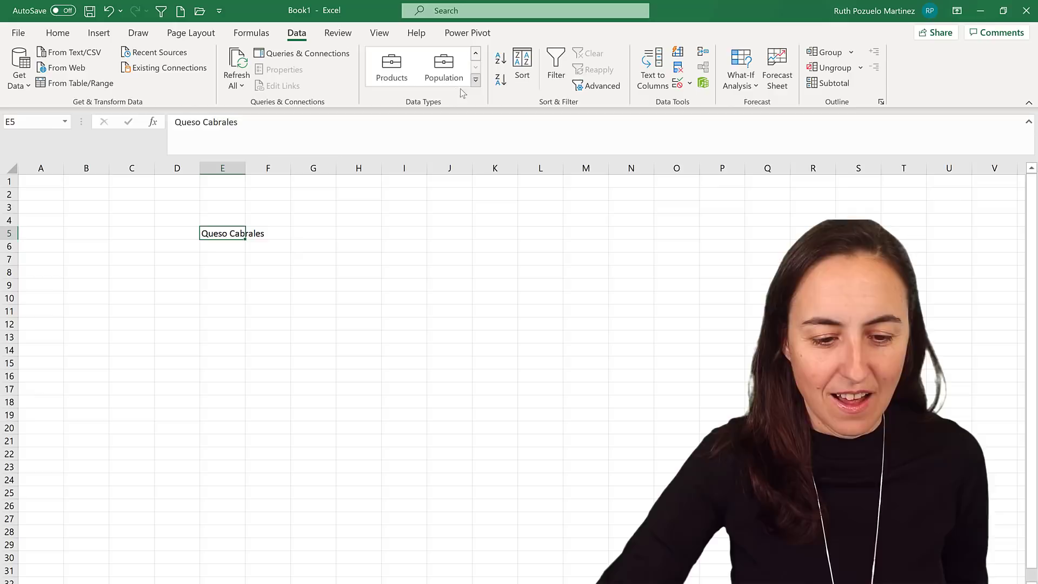
click(395, 66)
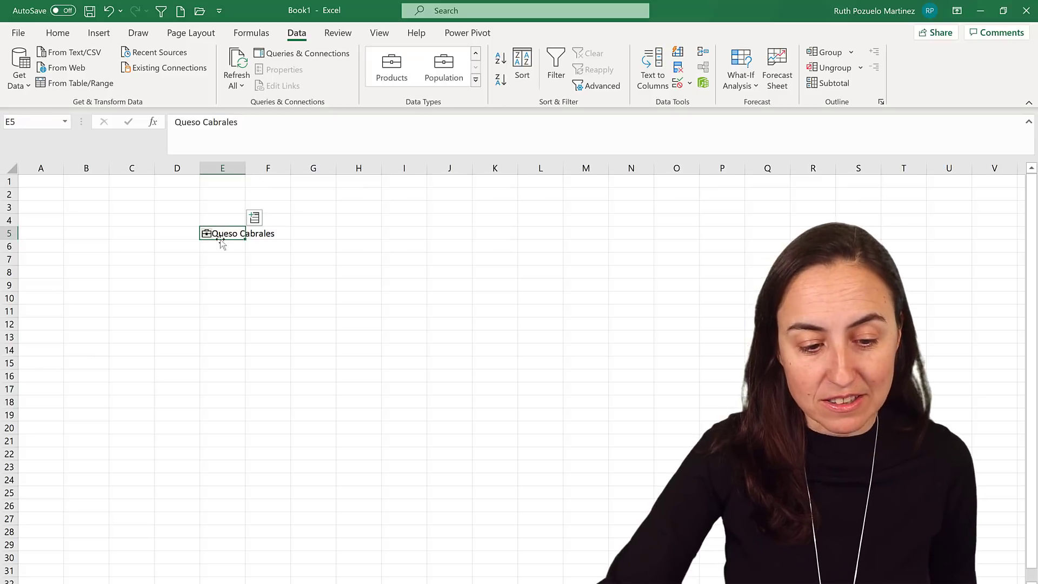
drag(245, 168, 286, 168)
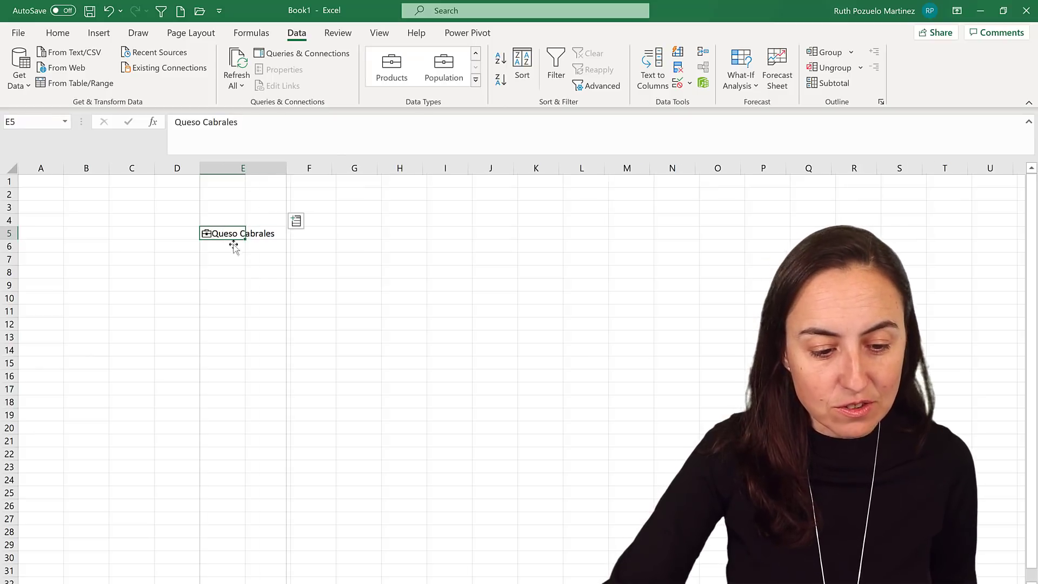
Open the Queso Cabrales data card, scroll through its fields, and close it.
click(206, 234)
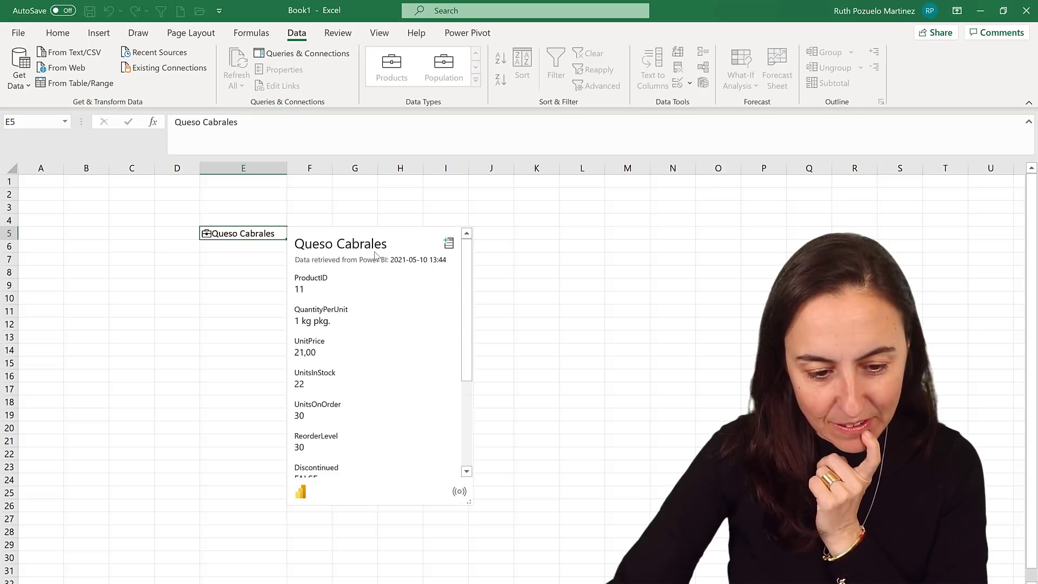
scroll(325, 319, down, 3)
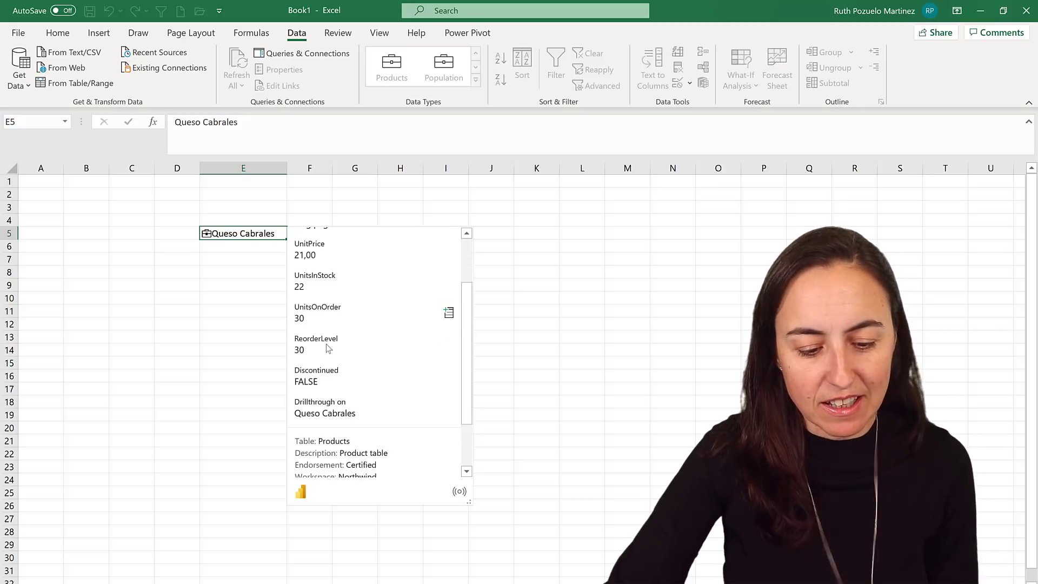
scroll(367, 427, down, 1)
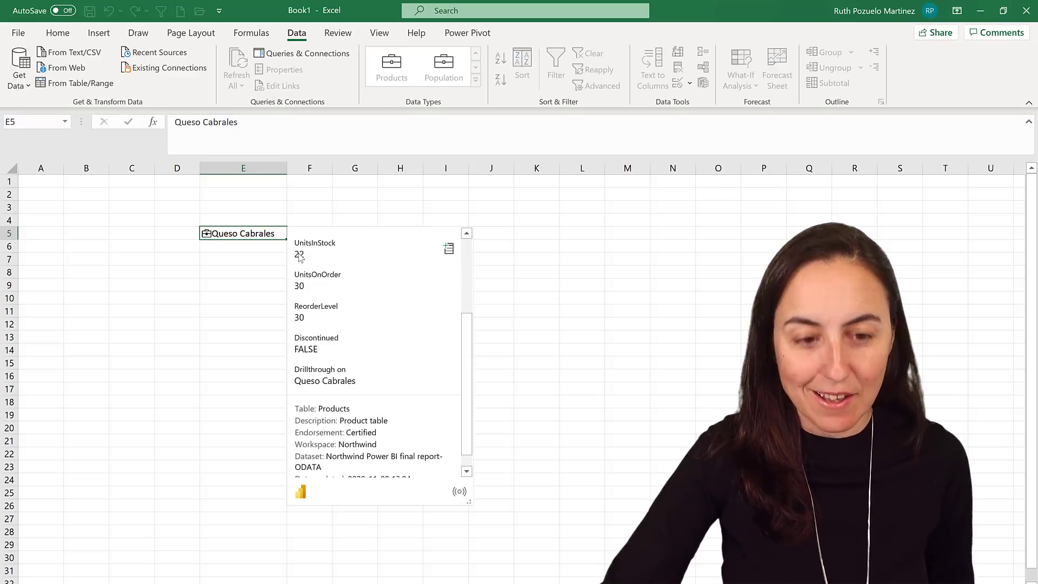
key(Escape)
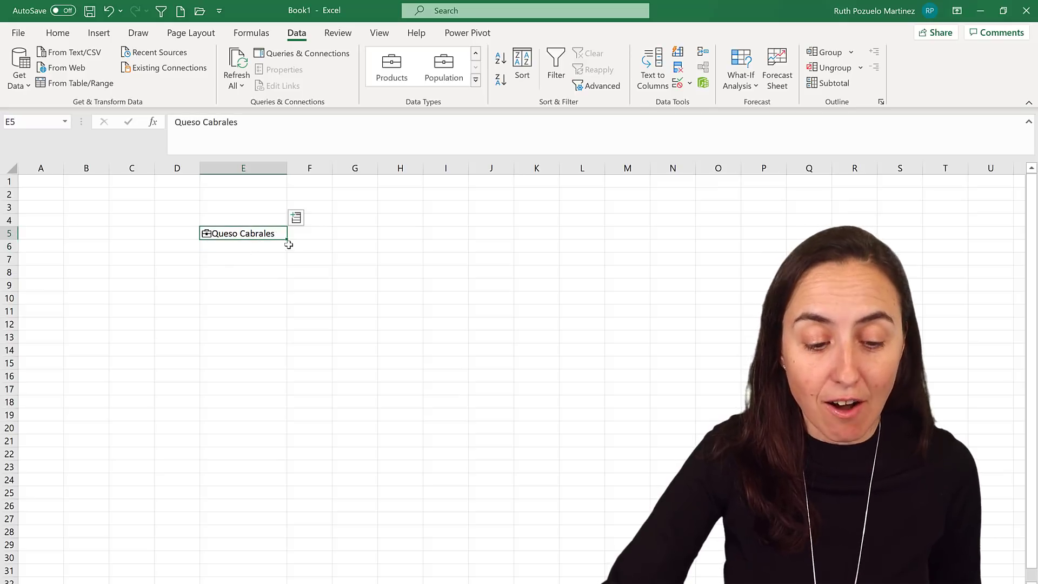
Enter Chai in E6 and convert it to the Products data type.
click(284, 242)
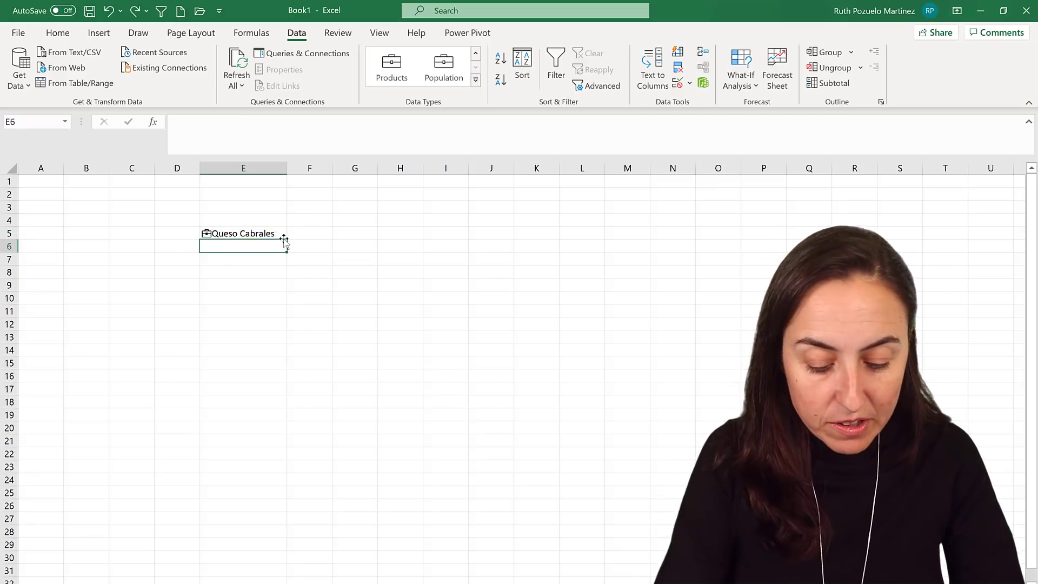
text(Chai)
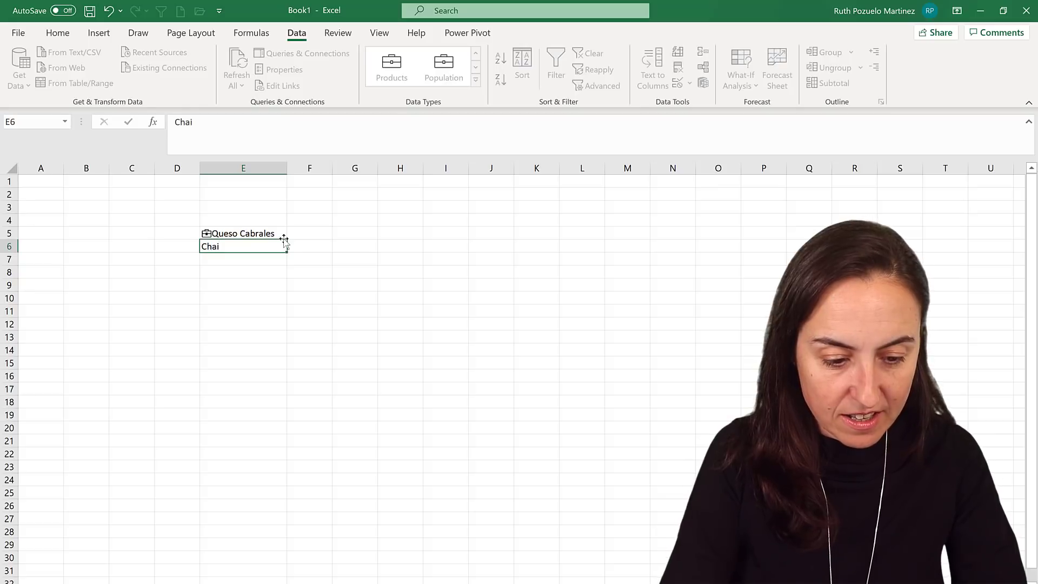
key(Return)
drag(248, 245, 250, 231)
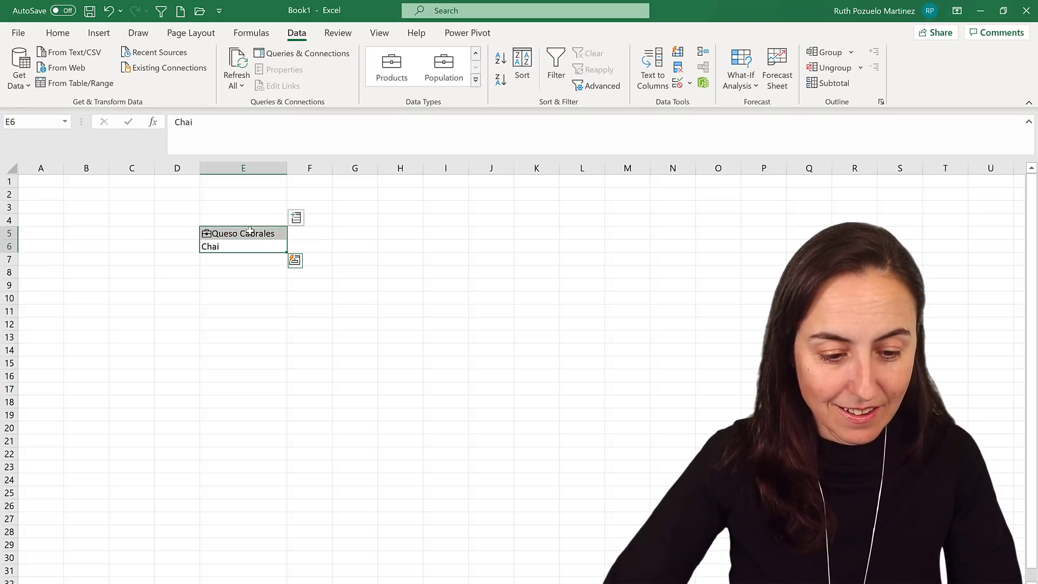
click(241, 244)
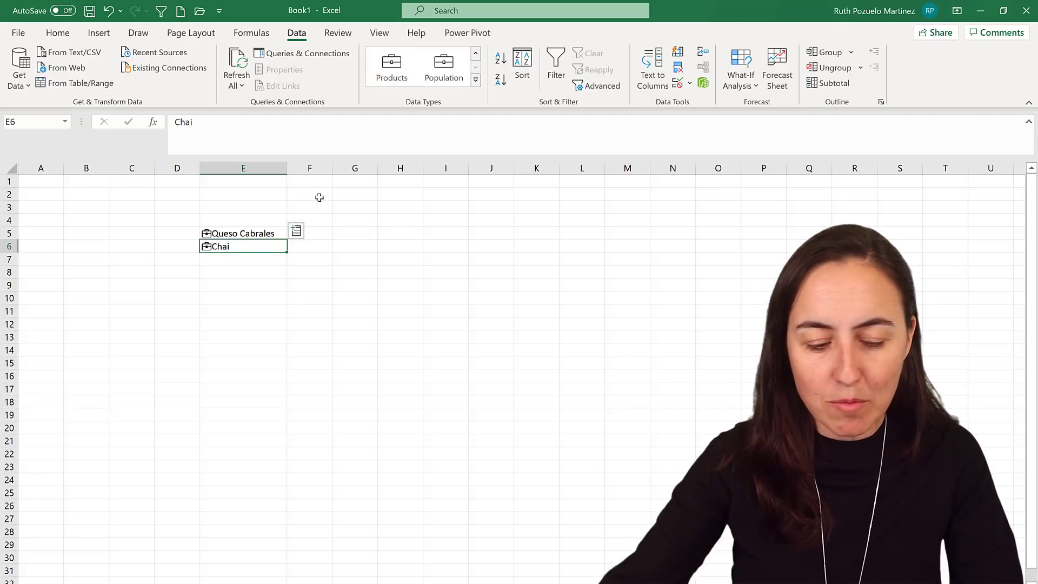
Enter Chef in E7, leaving it flagged as needing a Products match.
click(259, 257)
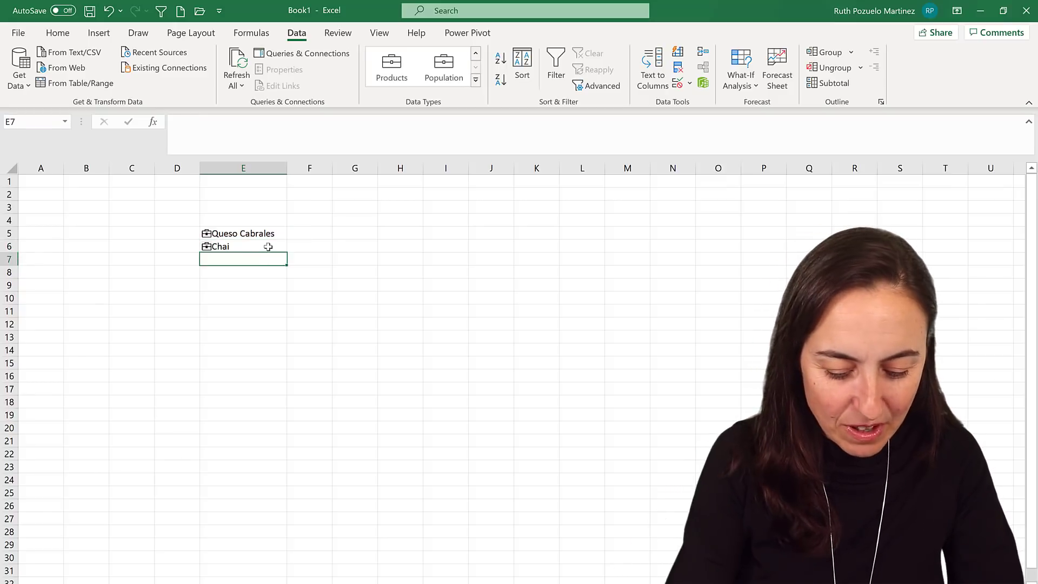
text(Chef)
key(Return)
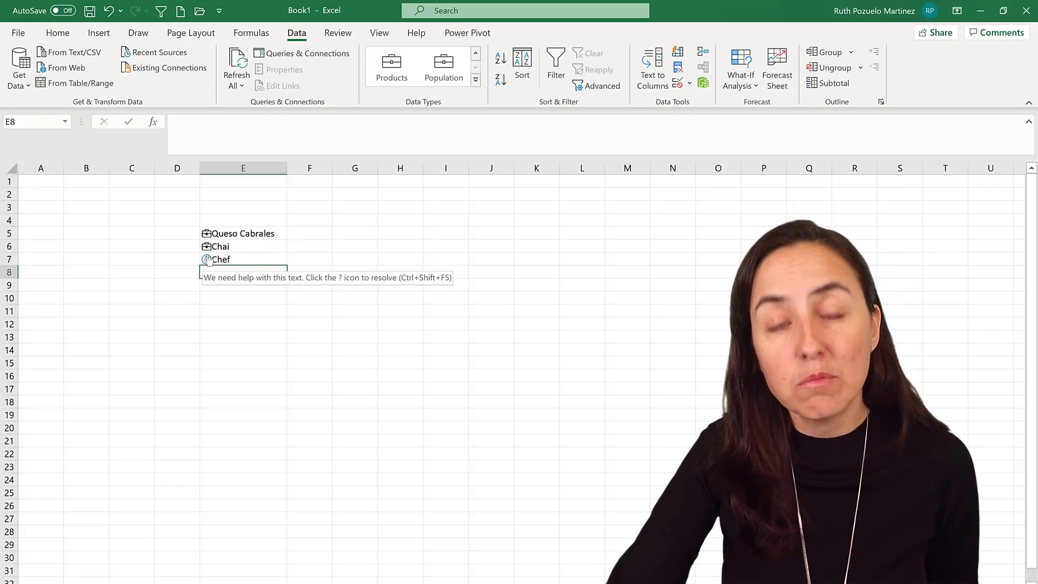
Resolve the Chef entry in E7 to Chef Anton's Cajun Seasoning from the Data Selector.
click(207, 259)
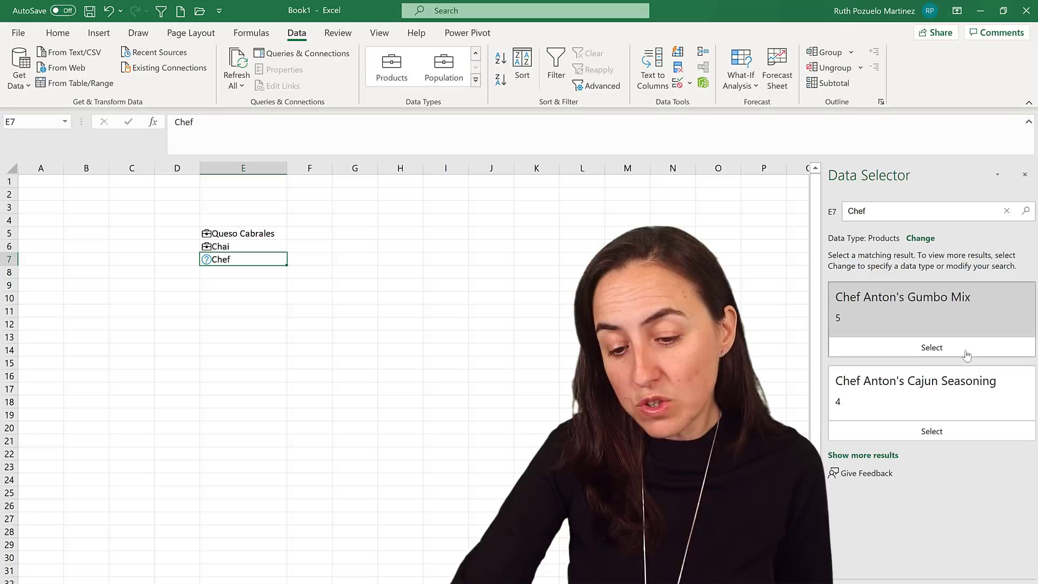
click(957, 400)
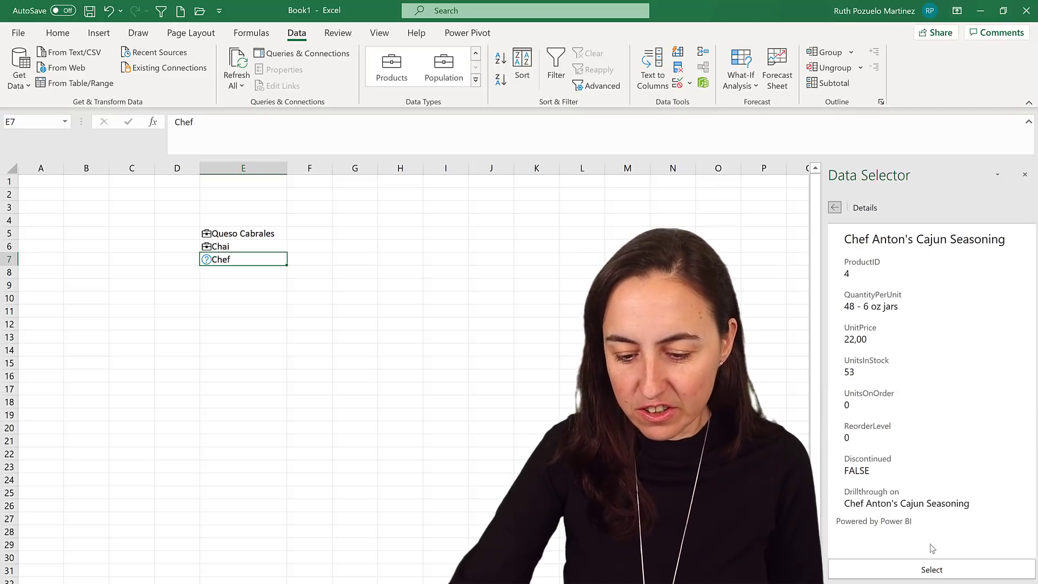
click(931, 567)
click(267, 270)
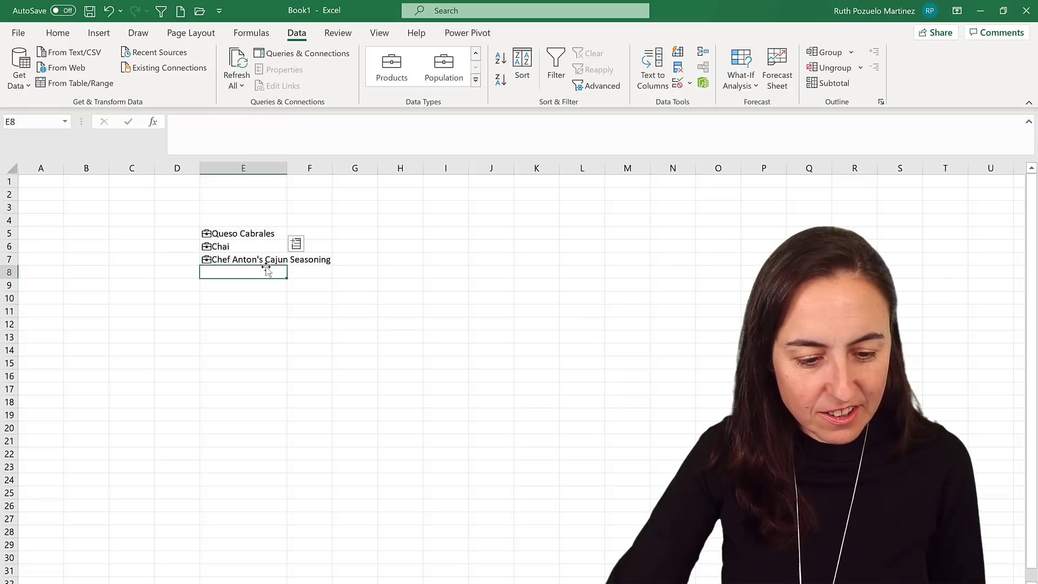
click(267, 259)
click(272, 269)
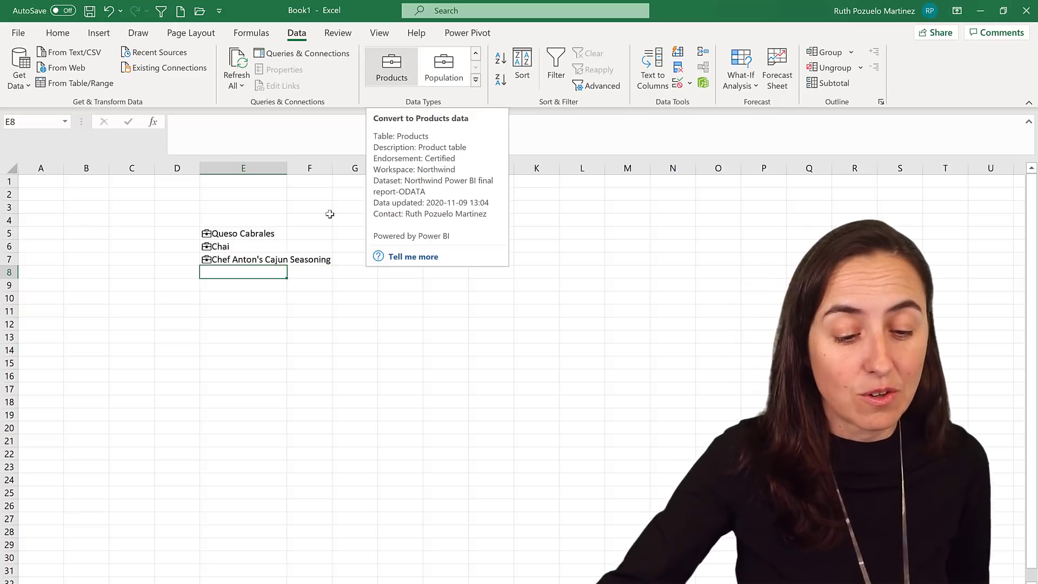
Widen column E for the longest name and insert Queso Cabrales' UnitPrice (21,00) into F5.
drag(287, 168, 370, 184)
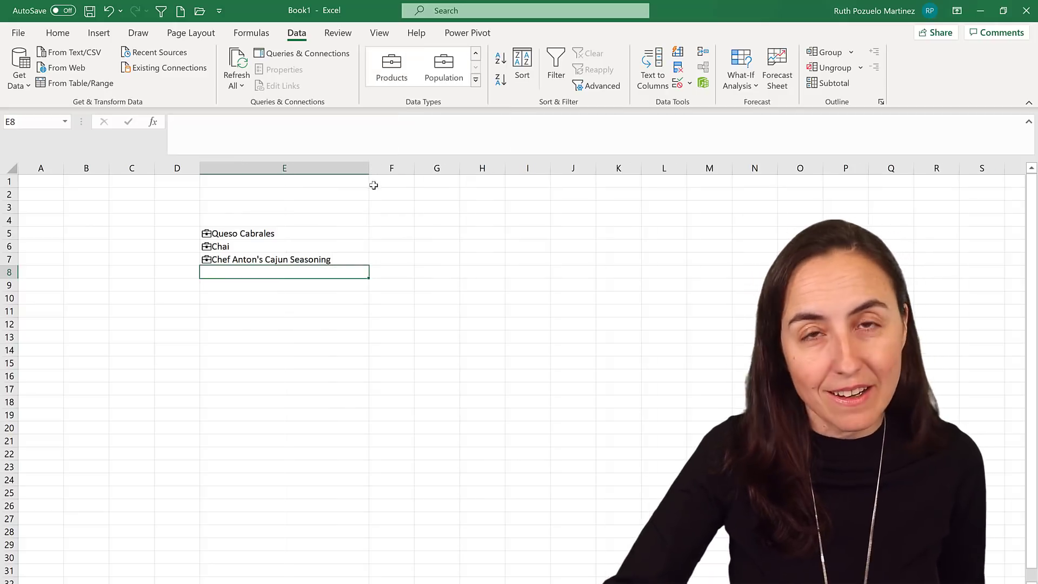
click(313, 233)
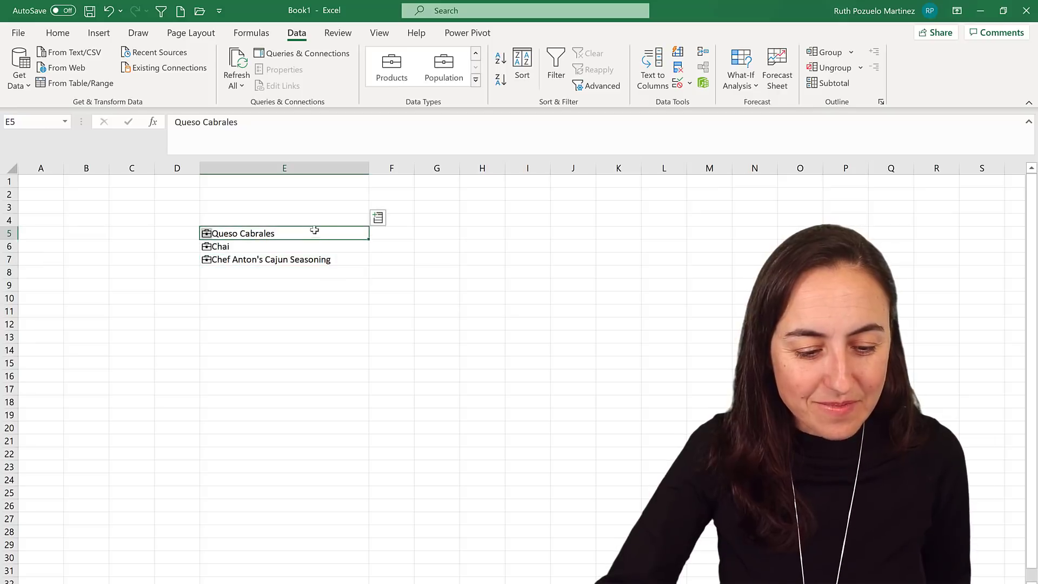
drag(329, 233, 329, 254)
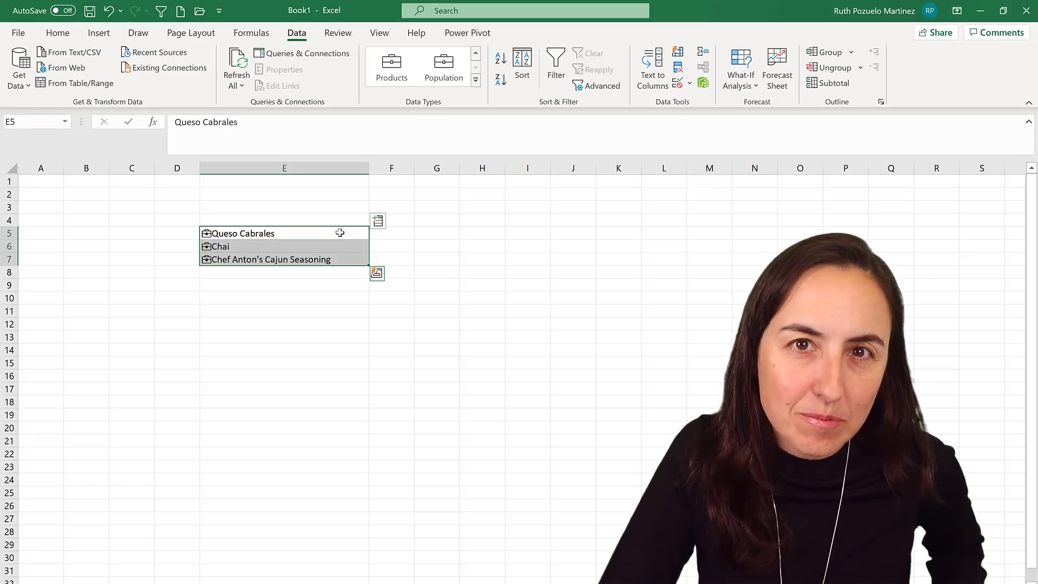
click(331, 236)
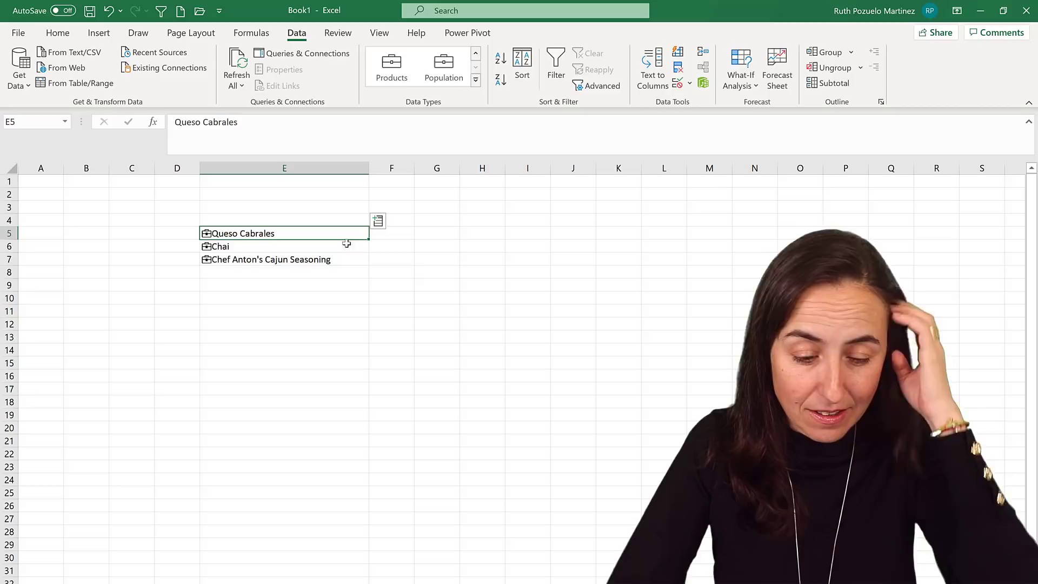
click(379, 220)
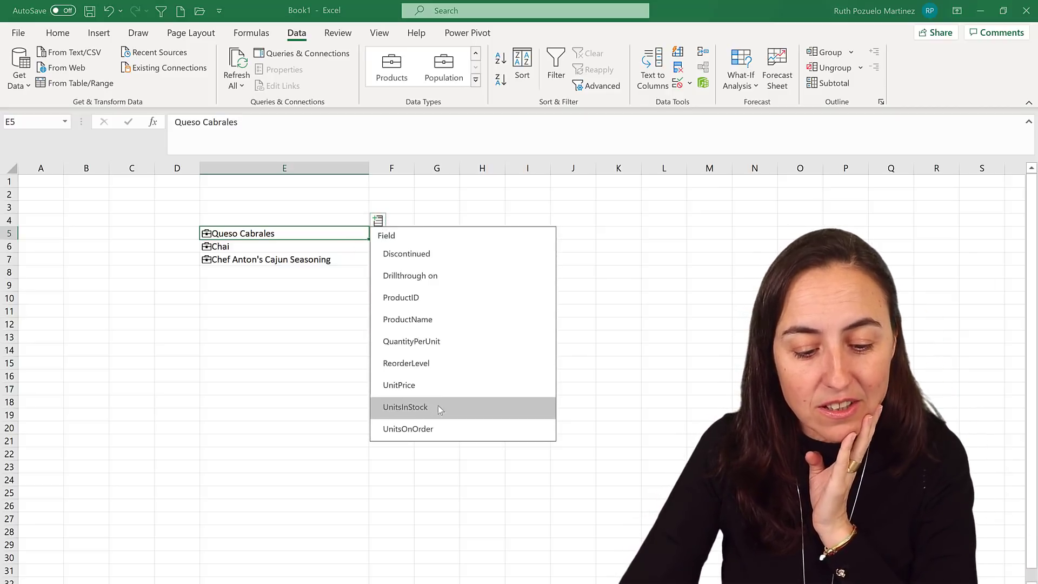
click(446, 393)
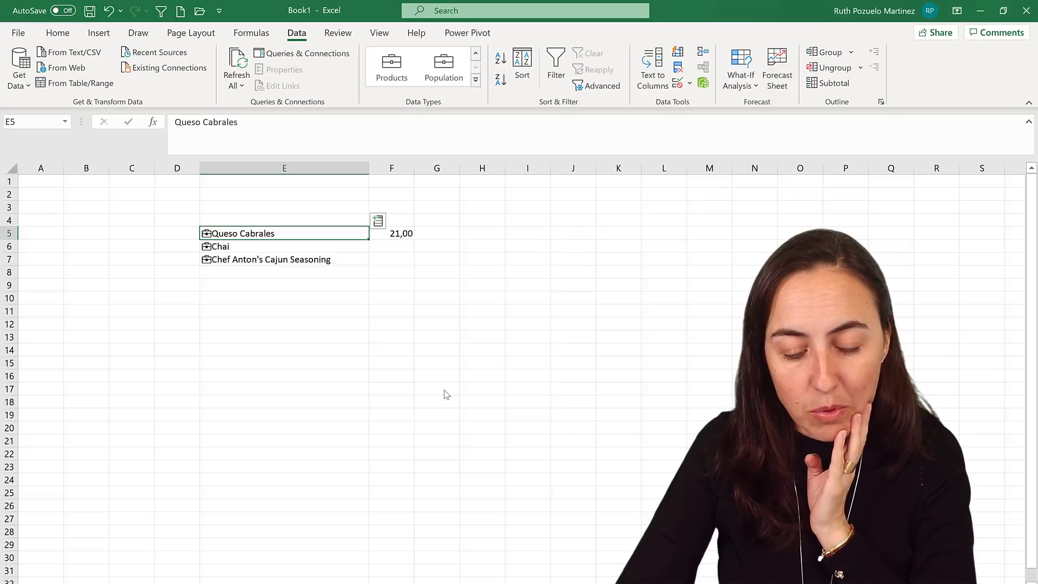
drag(355, 238, 325, 260)
Turn the product range E5:E7 into a table, Table1.
click(100, 33)
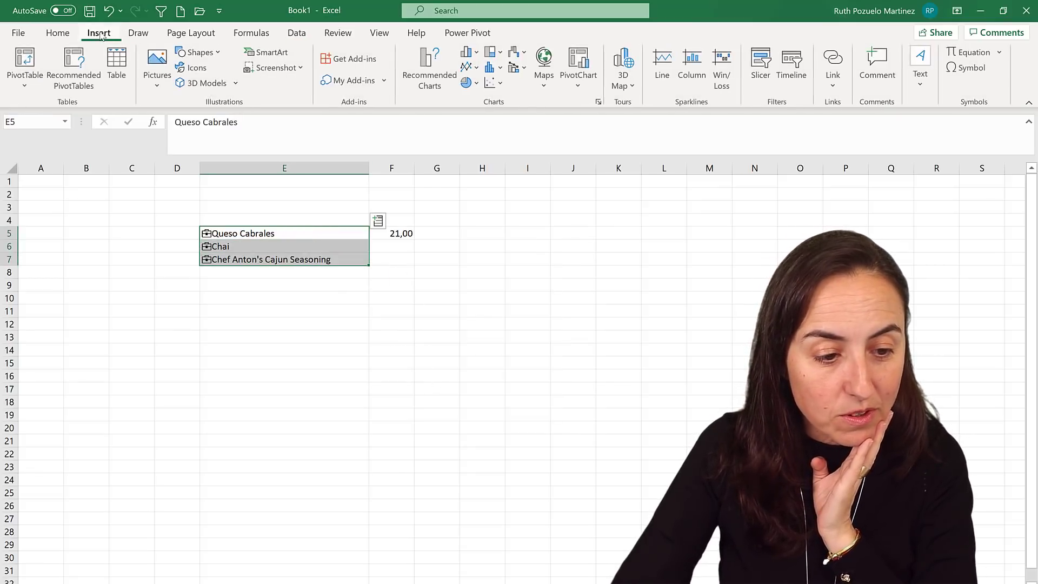
click(75, 33)
click(98, 33)
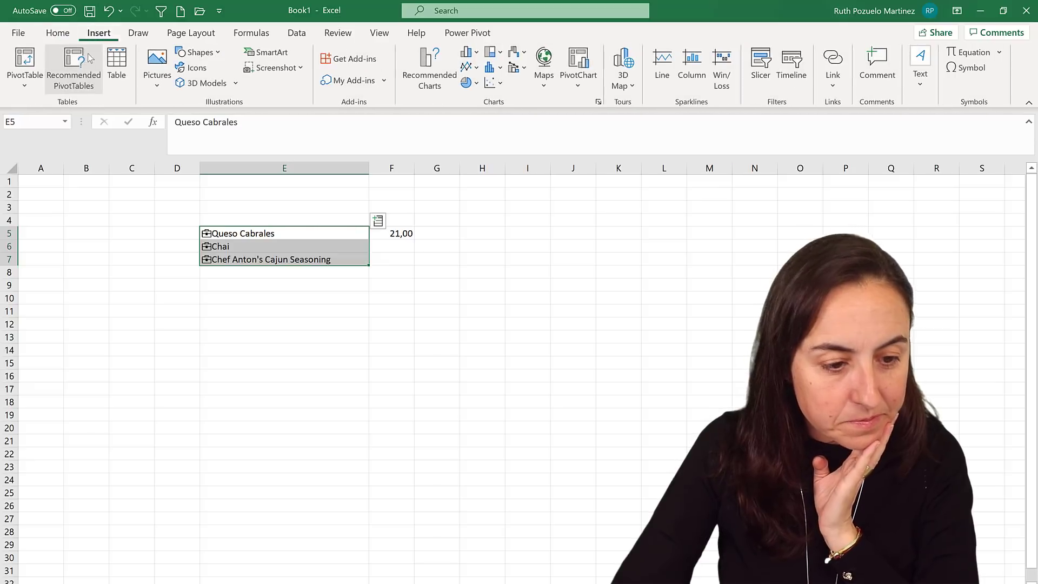
click(117, 68)
click(248, 207)
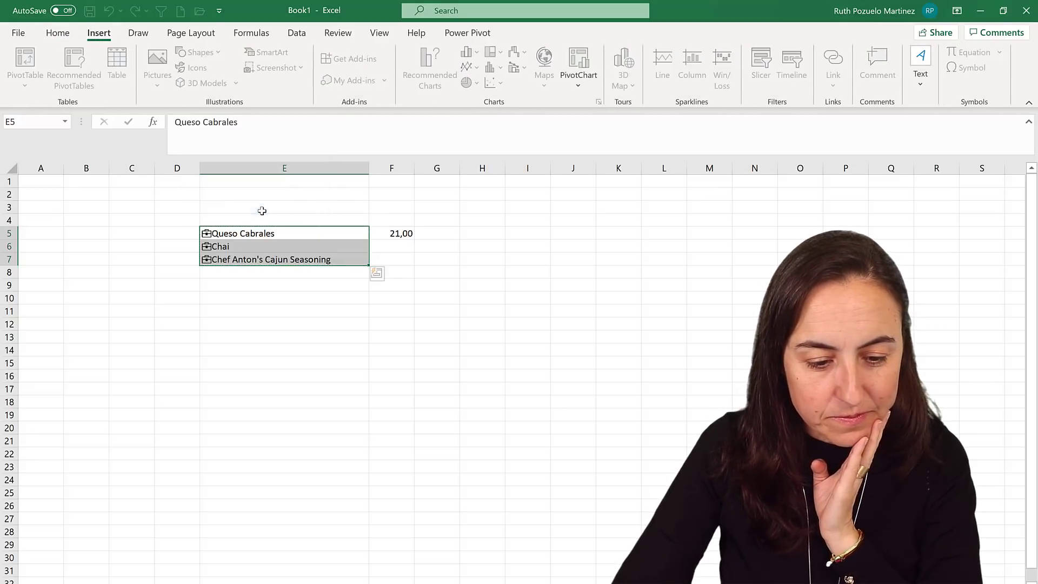
Add a UnitPrice table column showing 21,00, 18,00 and 22,00, replacing the existing F5 value.
click(315, 237)
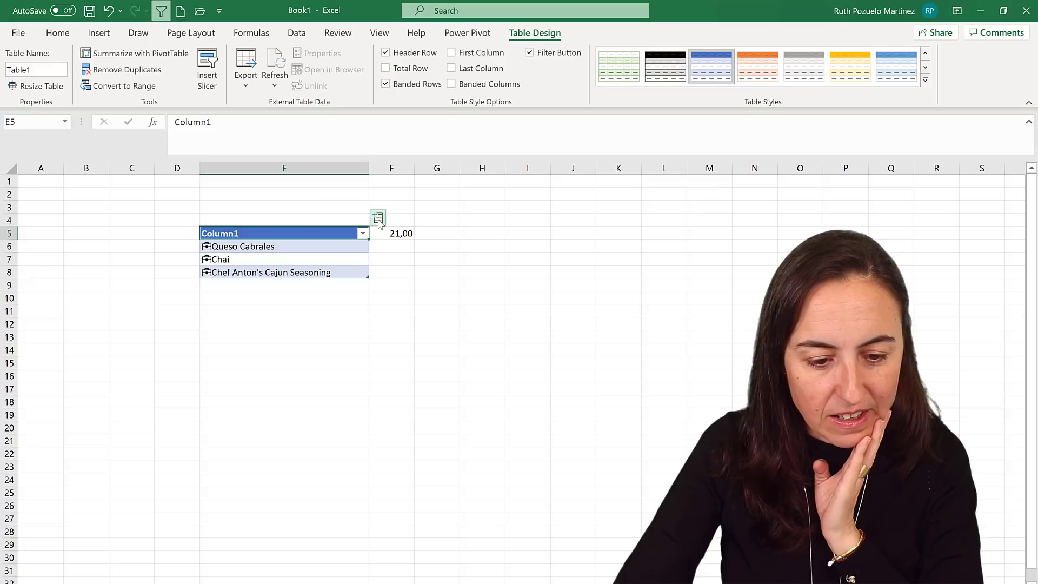
click(377, 220)
click(424, 392)
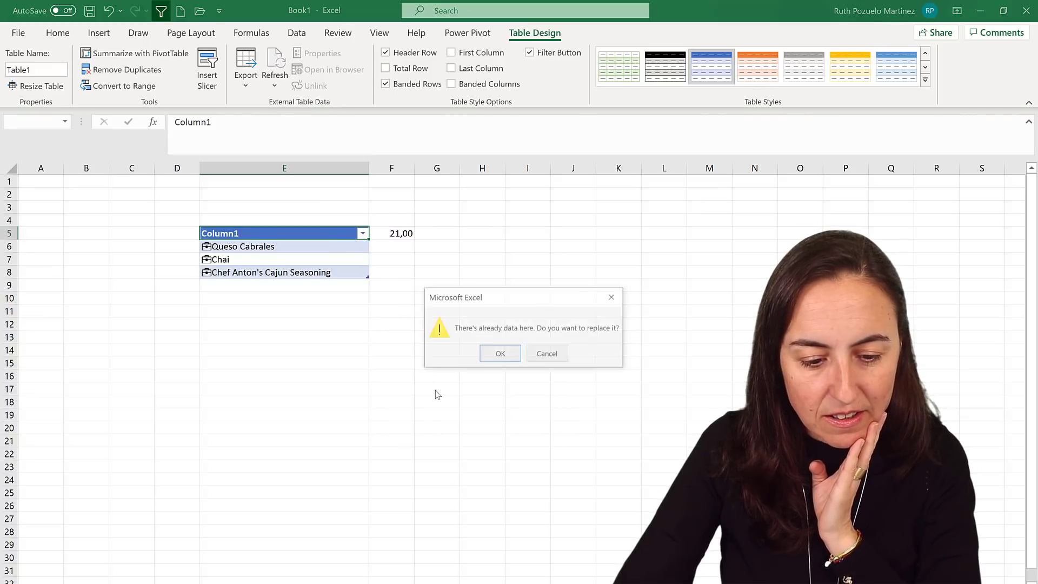
click(500, 354)
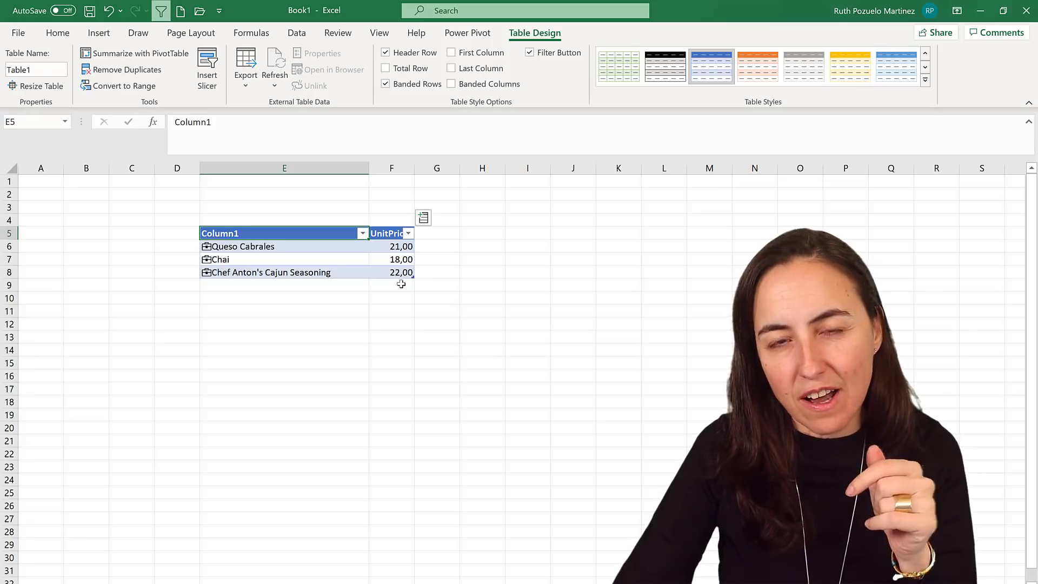
click(422, 219)
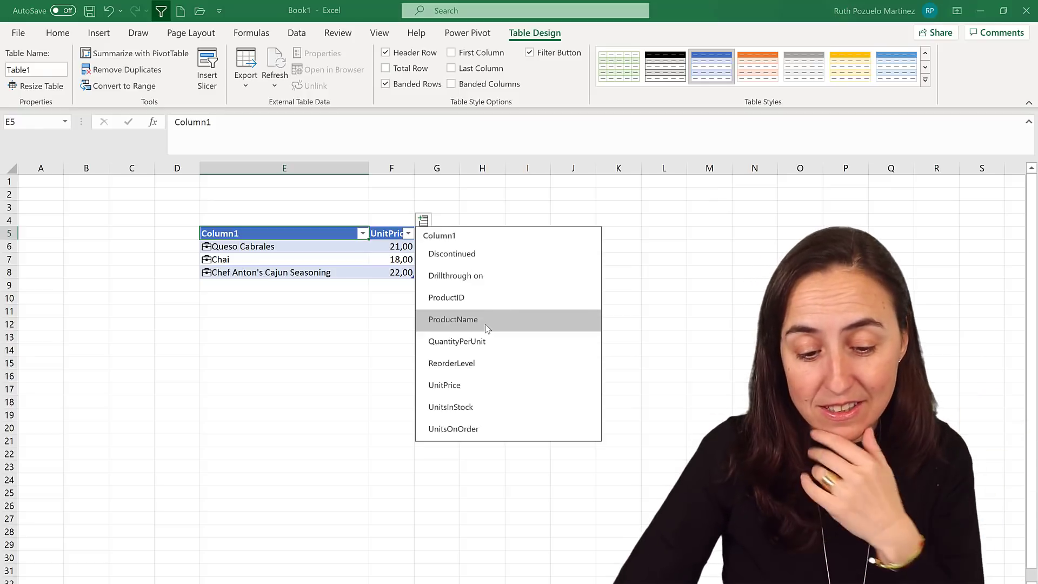
Add a ProductName column to Table1 and widen column G to show its full header.
click(486, 323)
click(433, 292)
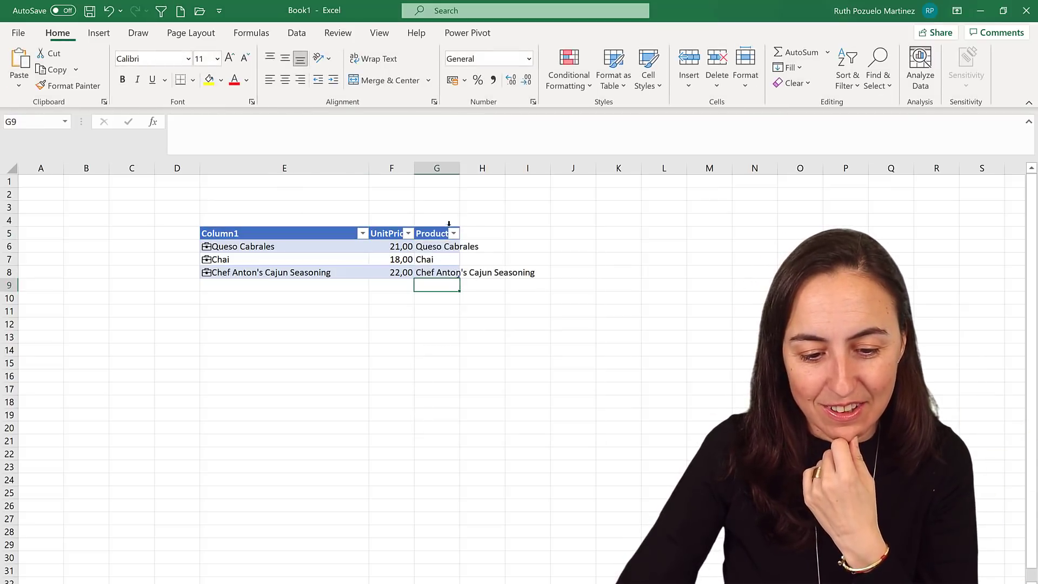
click(454, 233)
click(215, 250)
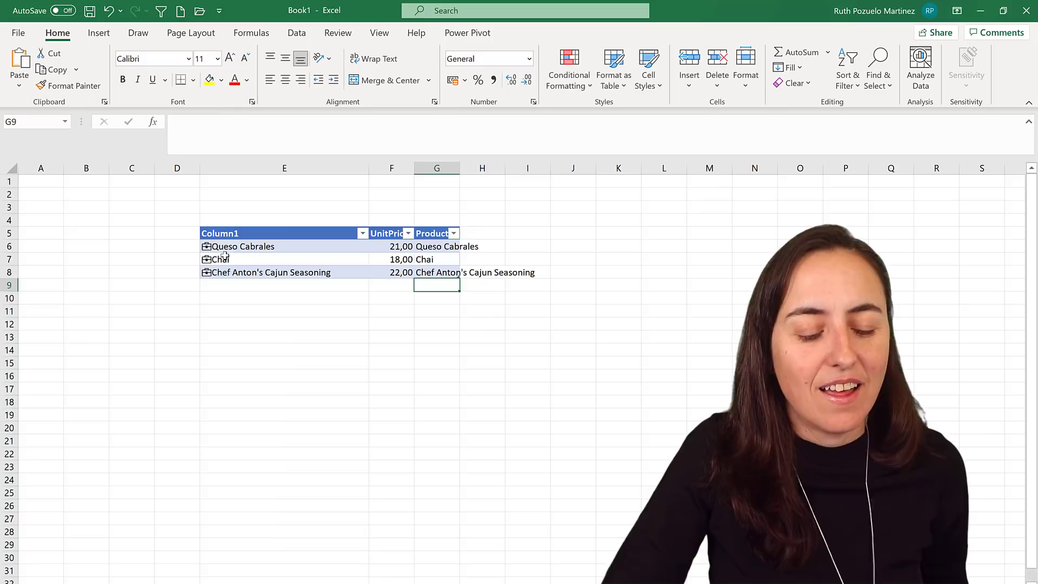
click(292, 261)
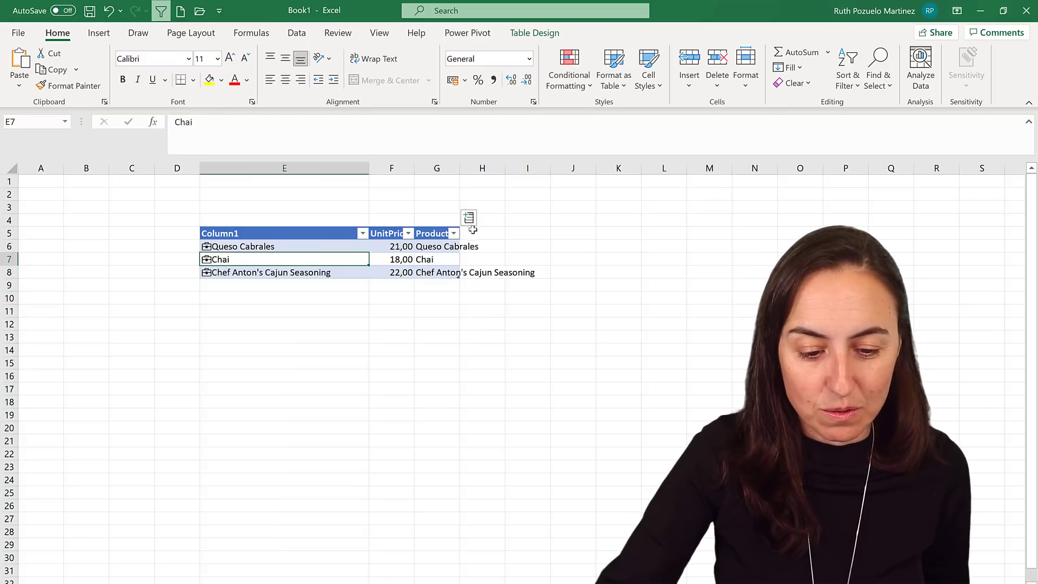
drag(460, 169, 503, 176)
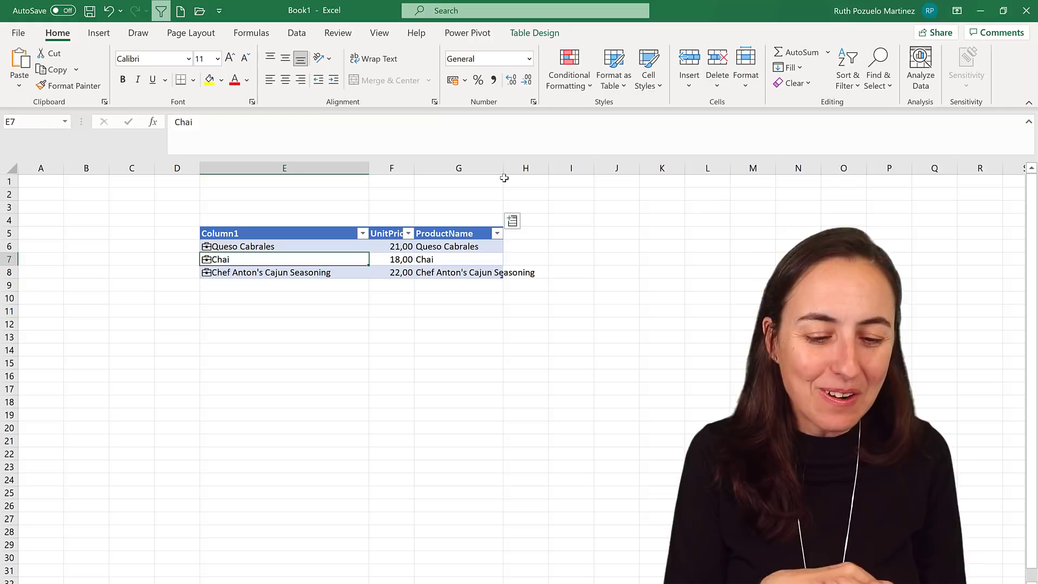
drag(279, 246, 445, 272)
Convert E6:G8 to text, undo it, and select the UnitPrice and ProductName values F6:G8.
right_click(445, 272)
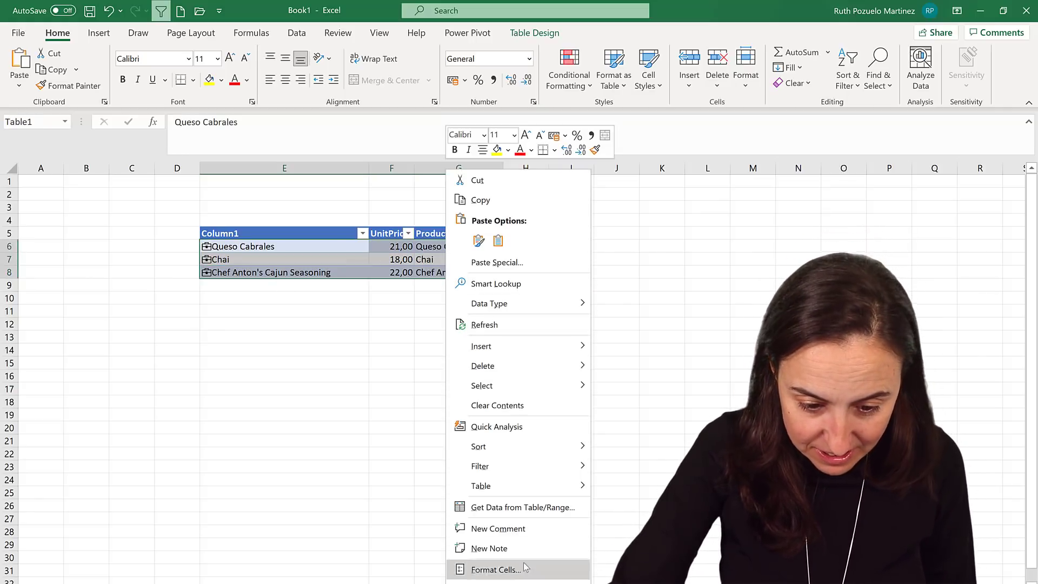
mouse_move(543, 303)
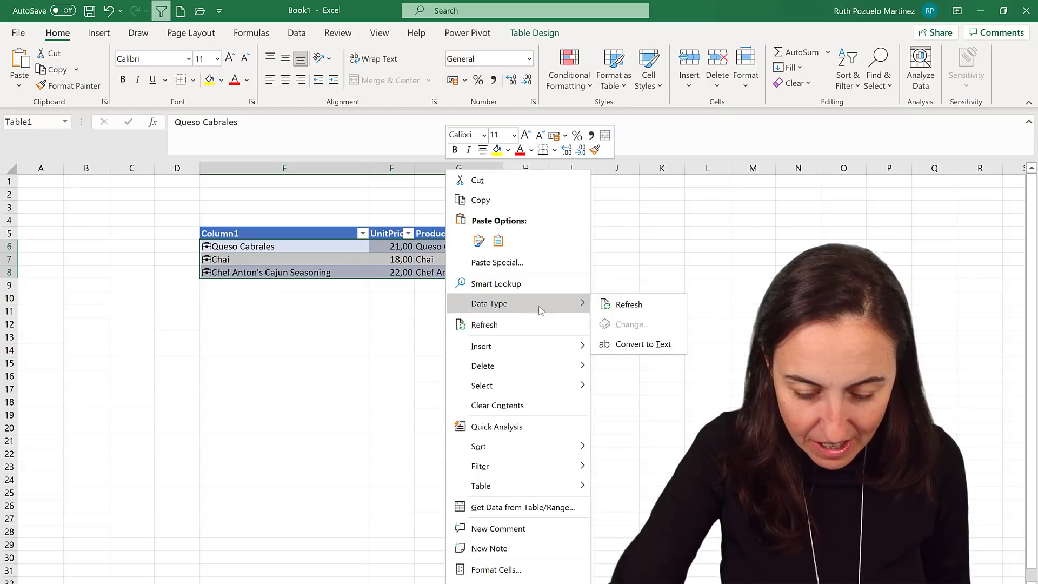
click(659, 345)
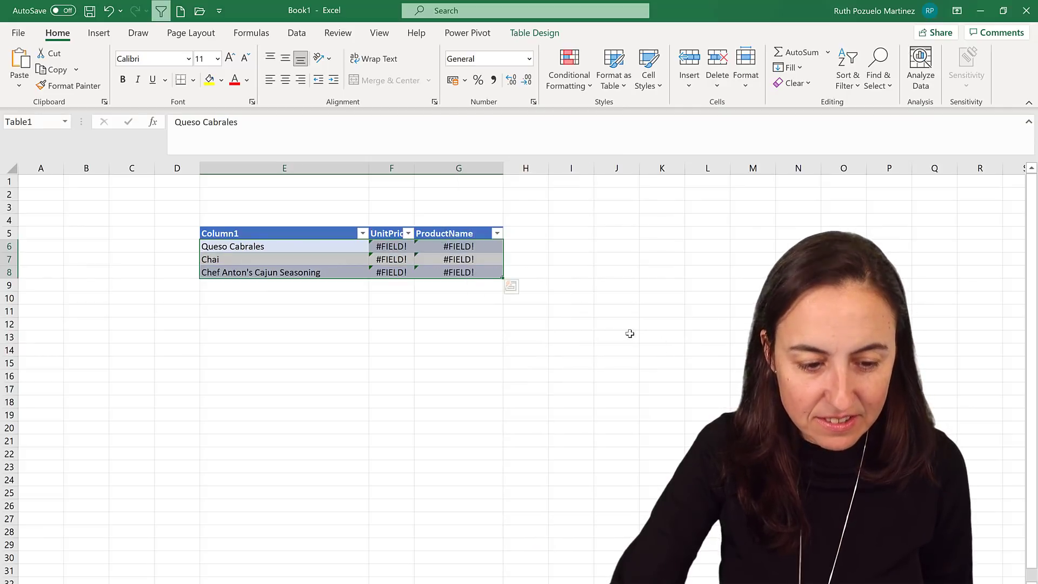
click(444, 266)
drag(392, 246, 393, 272)
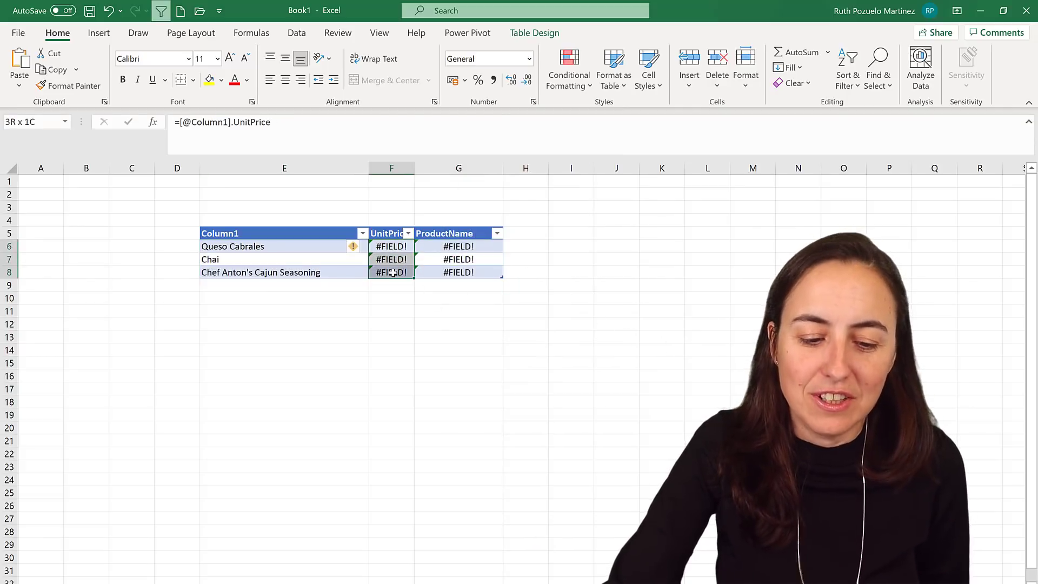
click(108, 14)
drag(391, 246, 462, 275)
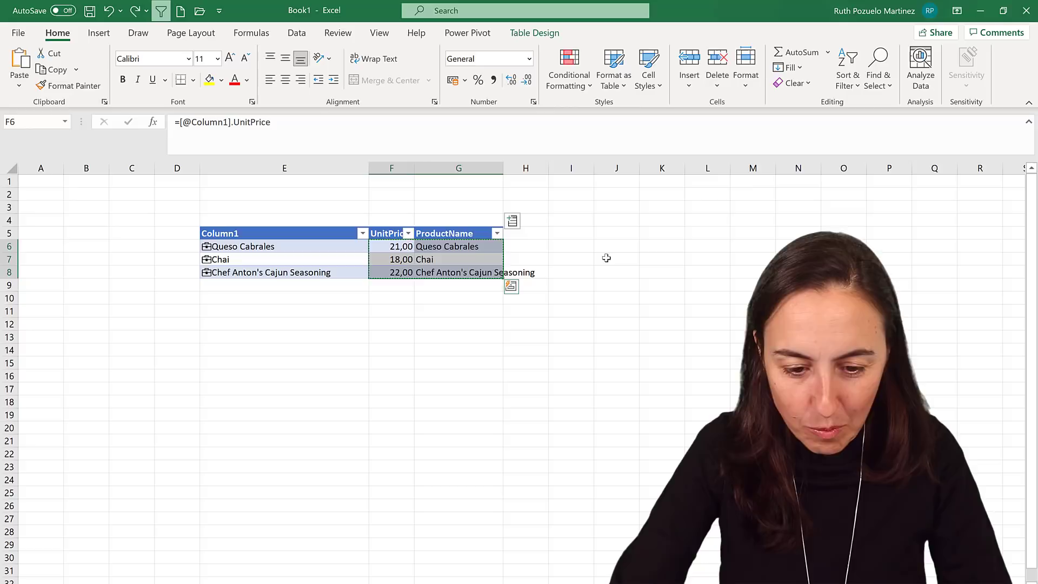
click(607, 236)
right_click(608, 235)
click(657, 302)
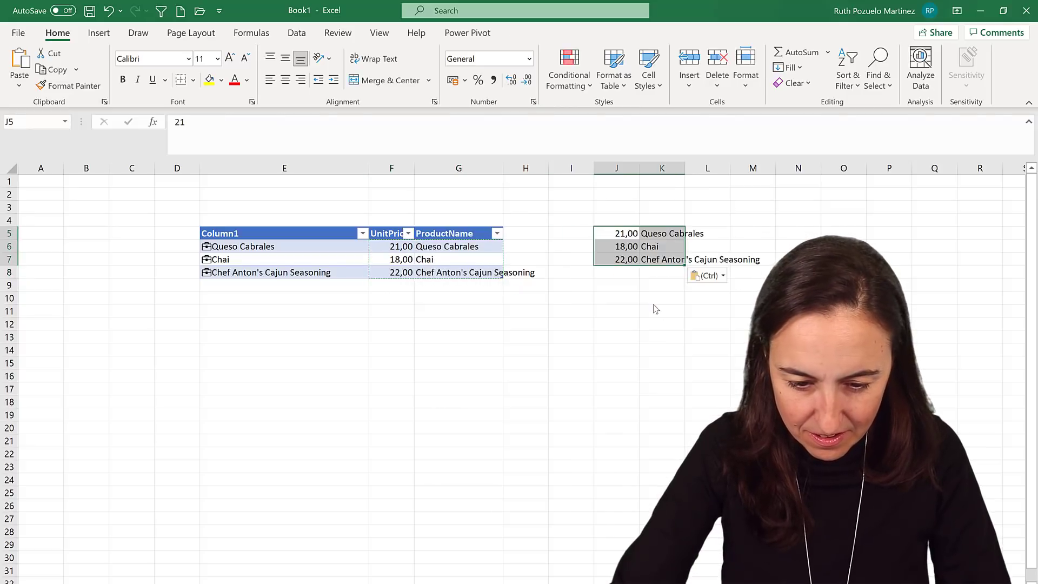
click(741, 311)
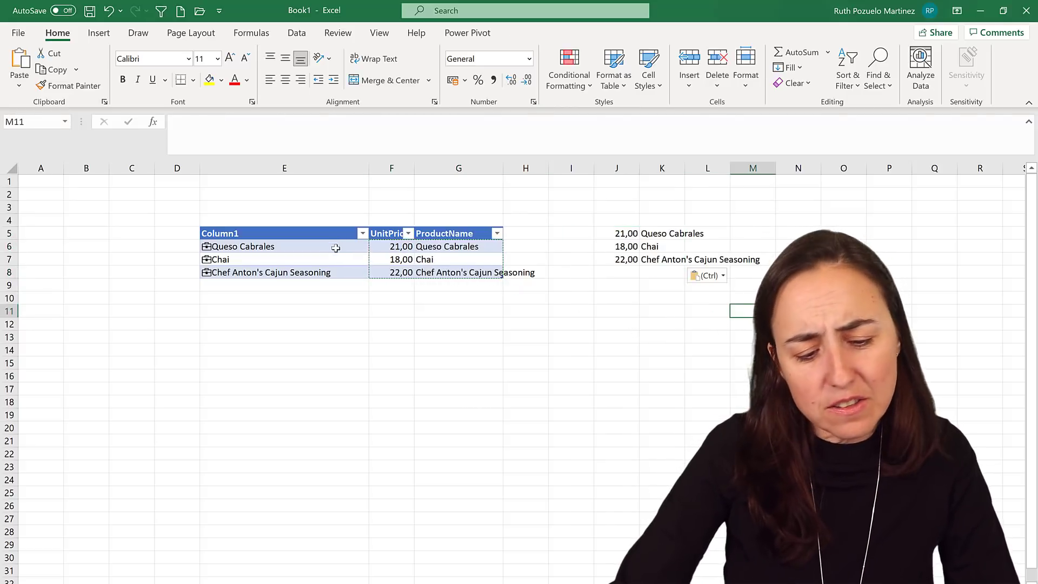
drag(336, 248, 502, 275)
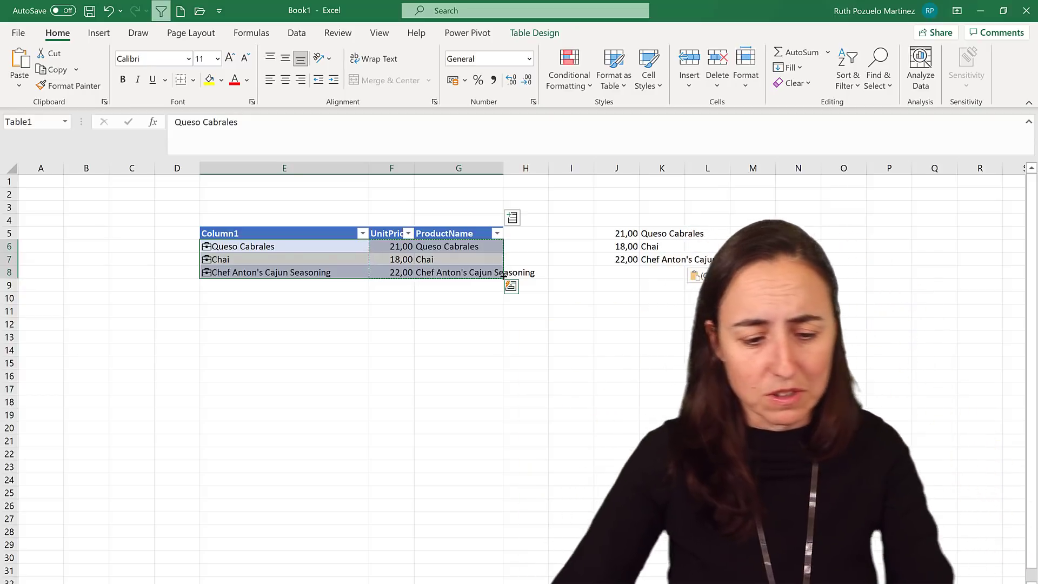
drag(602, 194, 736, 294)
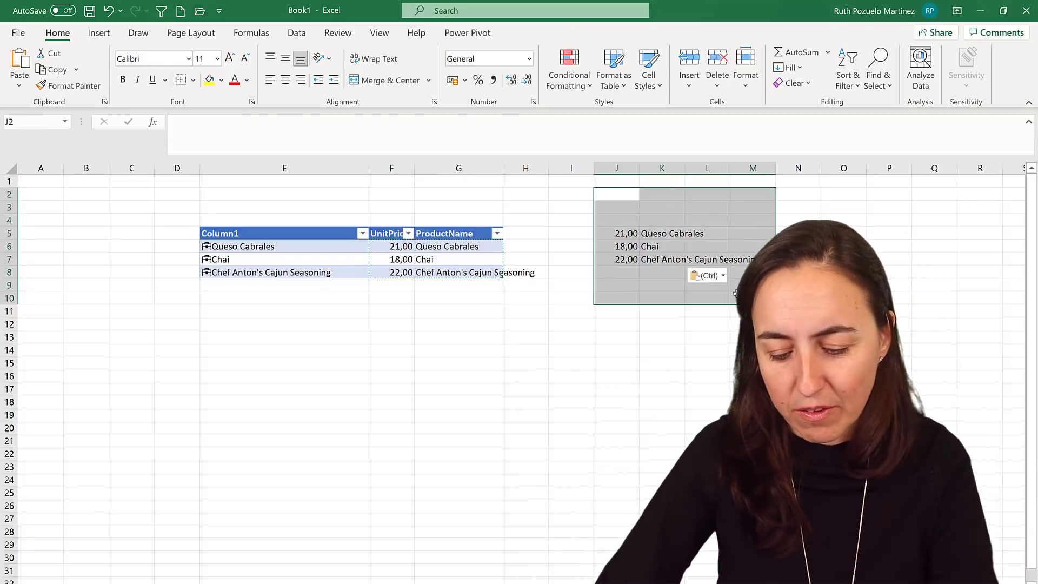
key(Delete)
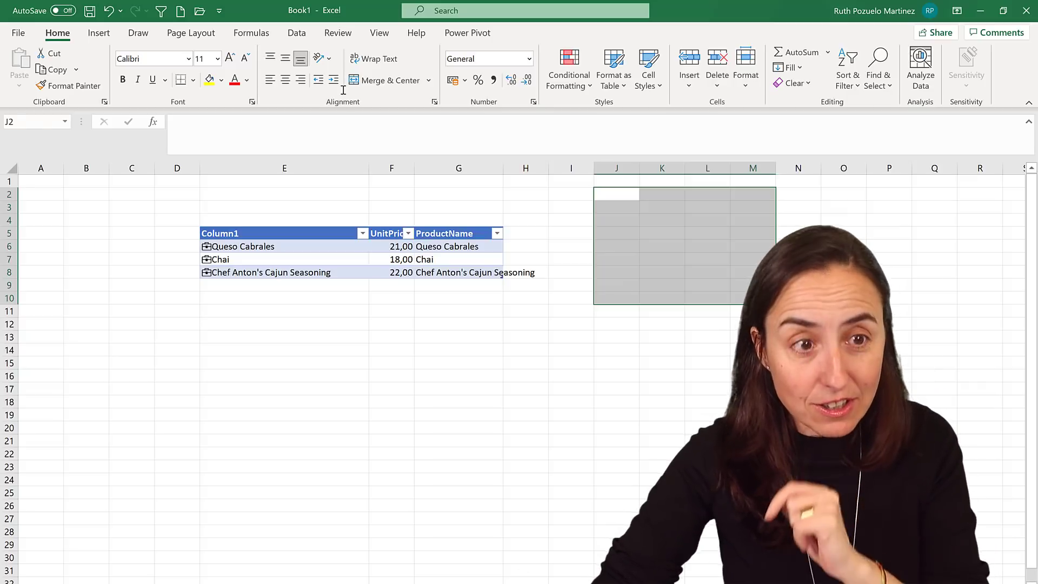
Switch to the maximized Power BI report and show the model view with table relationships.
key(alt+Tab)
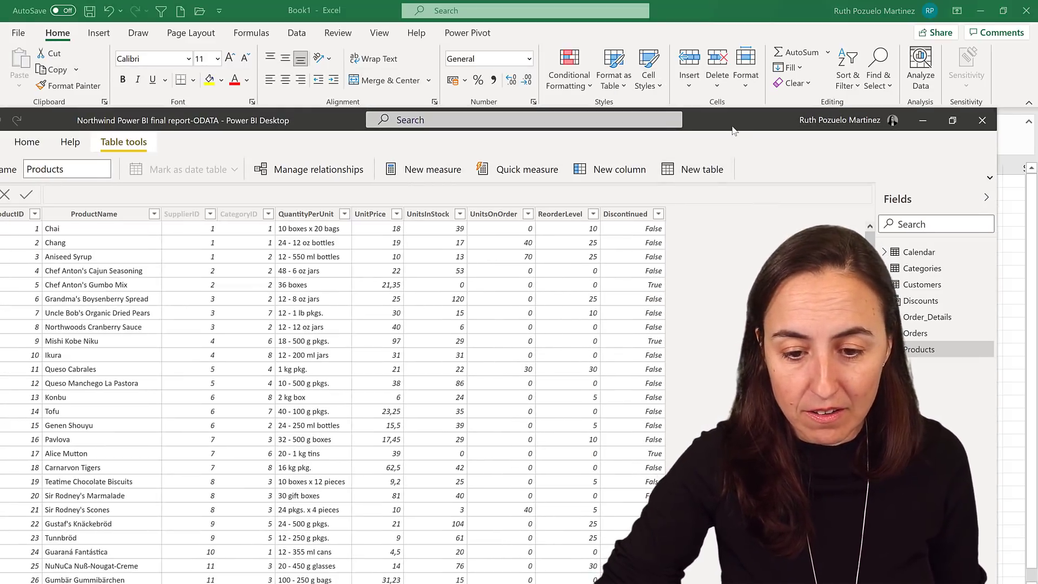
double_click(732, 127)
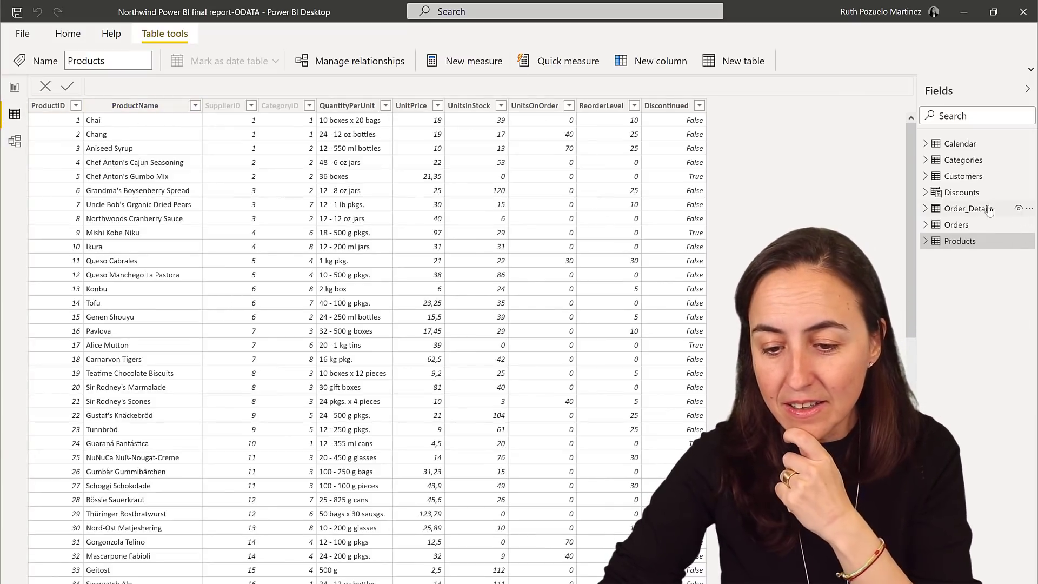
click(14, 141)
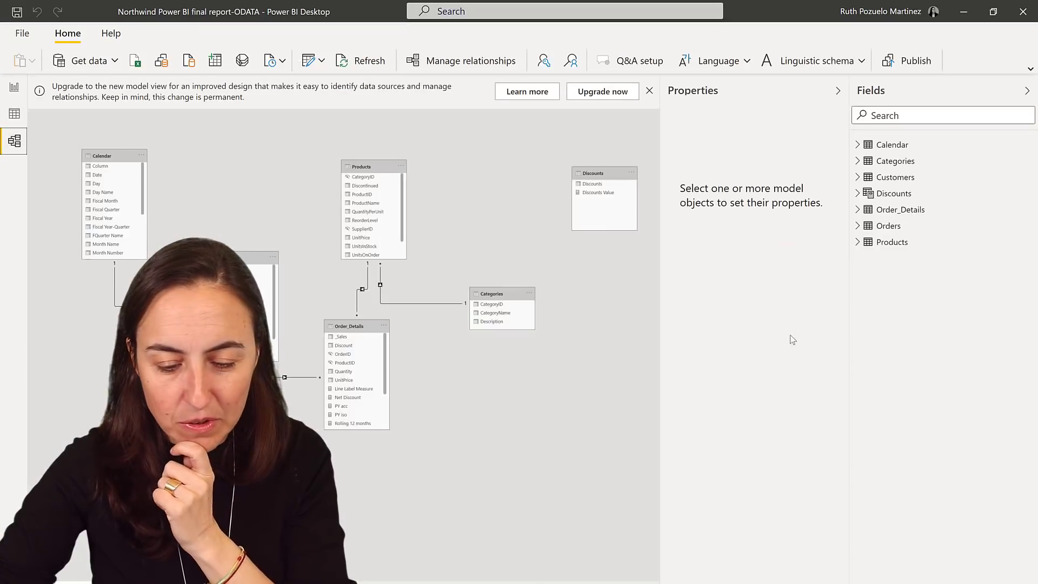
Review the Products featured-table setup without changes, then select the Customers table.
click(368, 167)
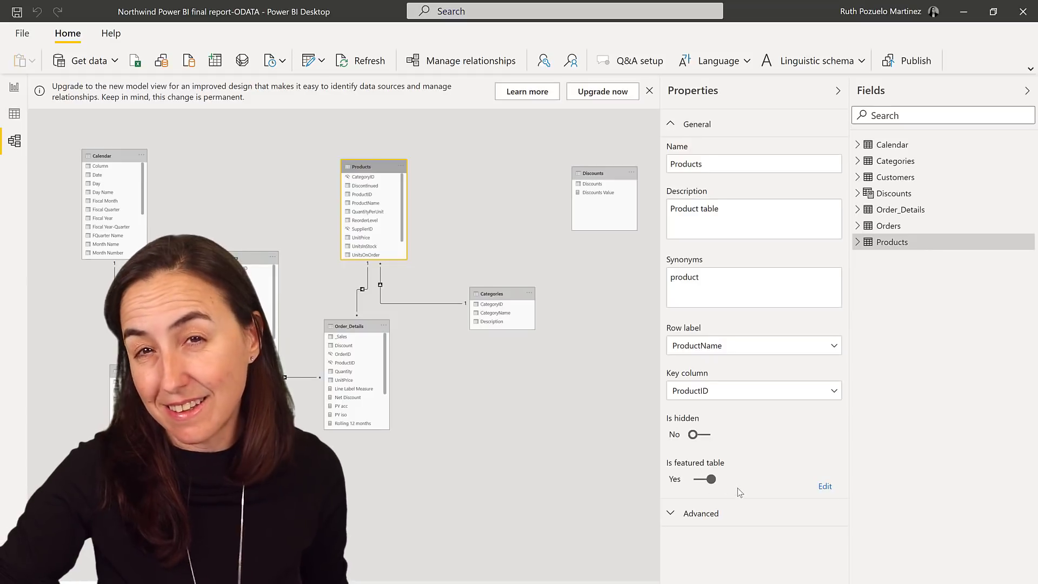
click(826, 485)
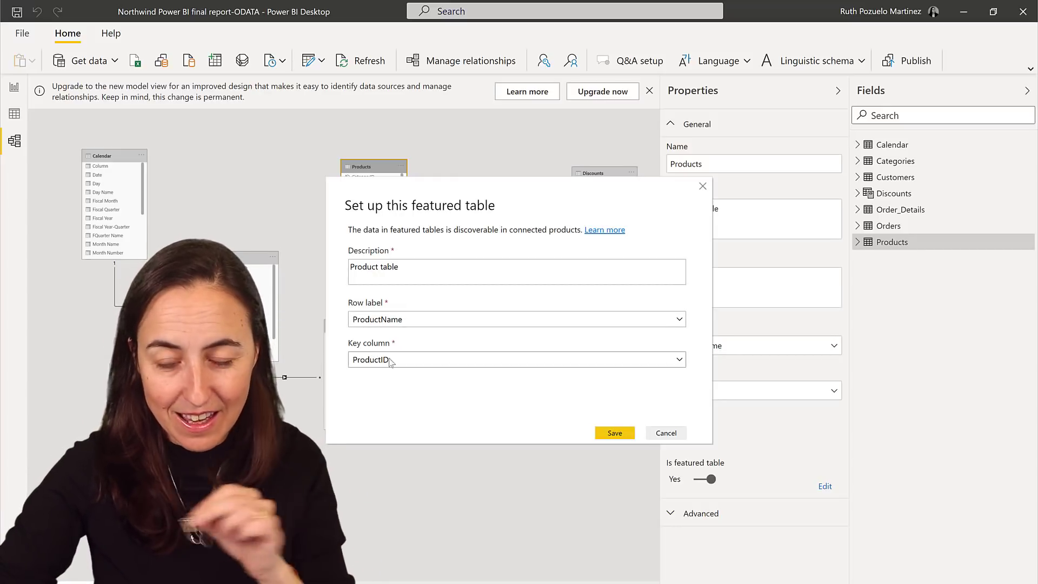
click(673, 434)
click(895, 177)
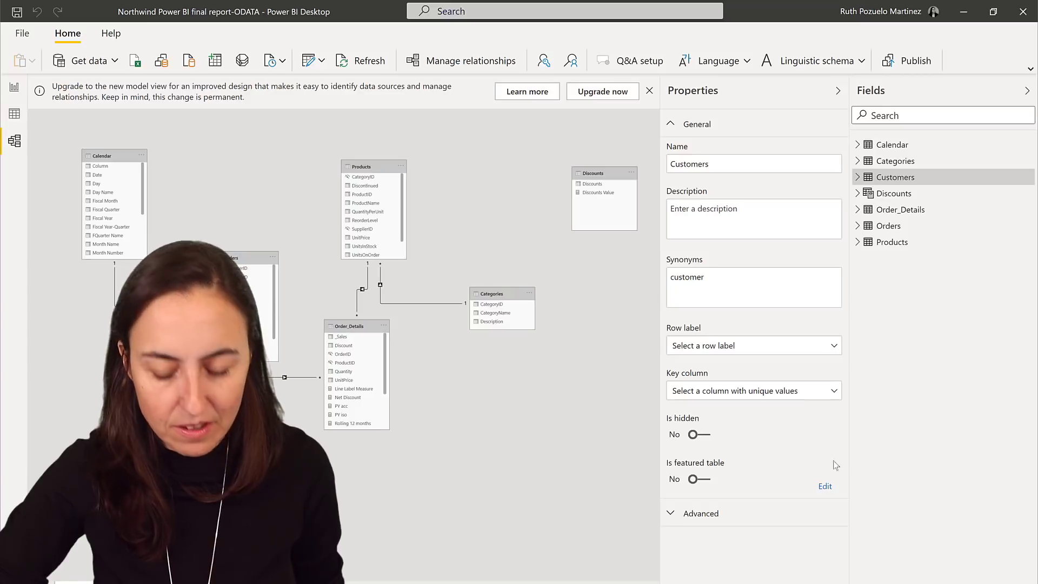
Inspect the Customers featured-table row label and key column options, then cancel.
click(707, 481)
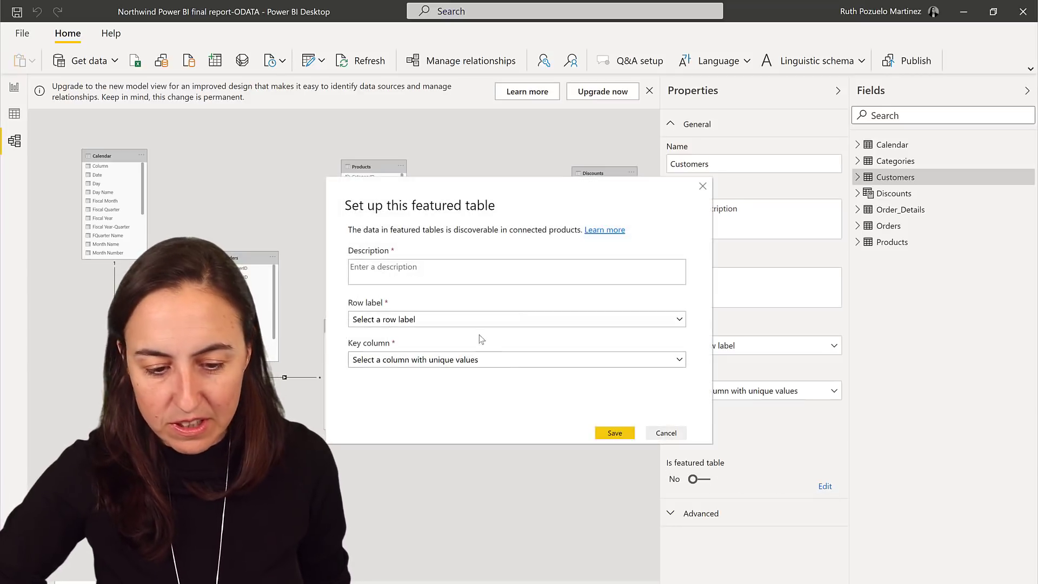
click(409, 321)
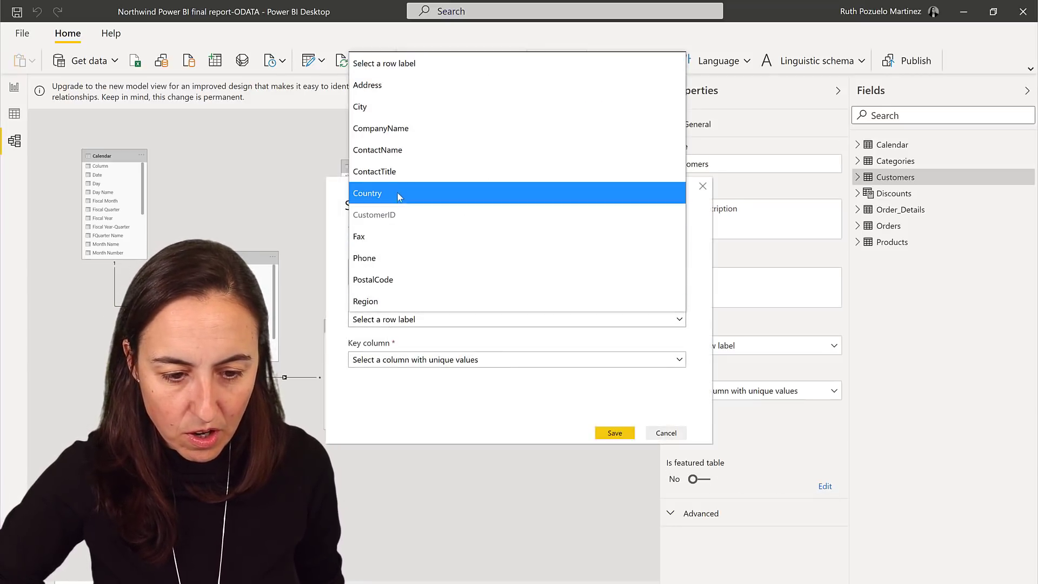
click(405, 133)
click(401, 361)
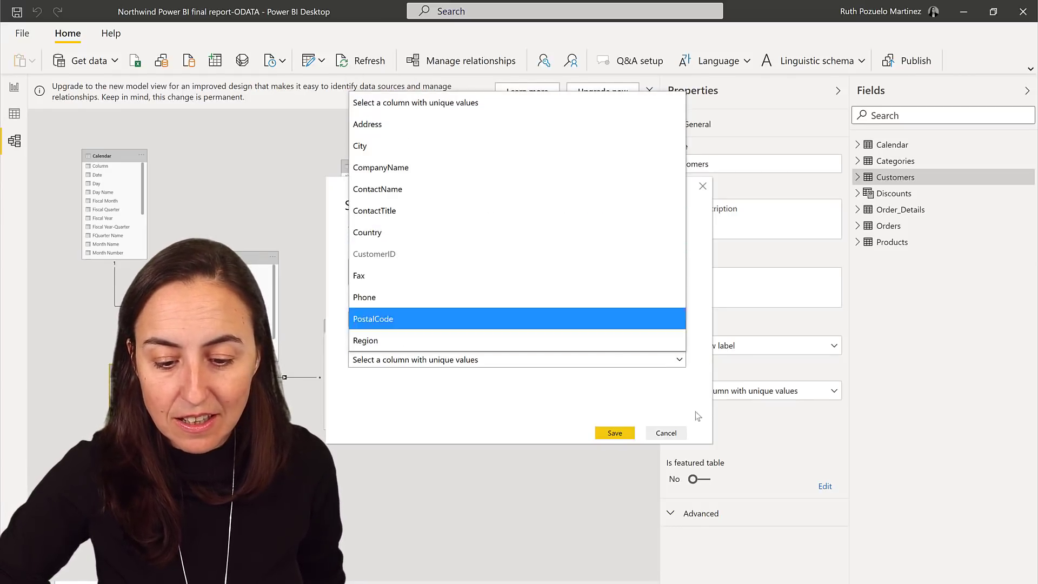
click(670, 433)
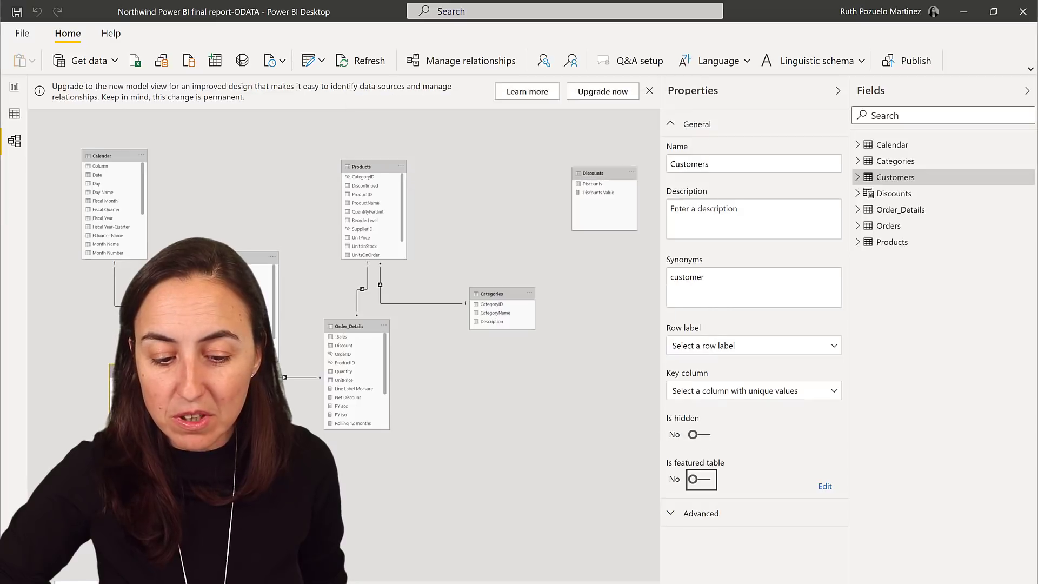
Unhide the CustomerID column of the Customers table.
click(906, 181)
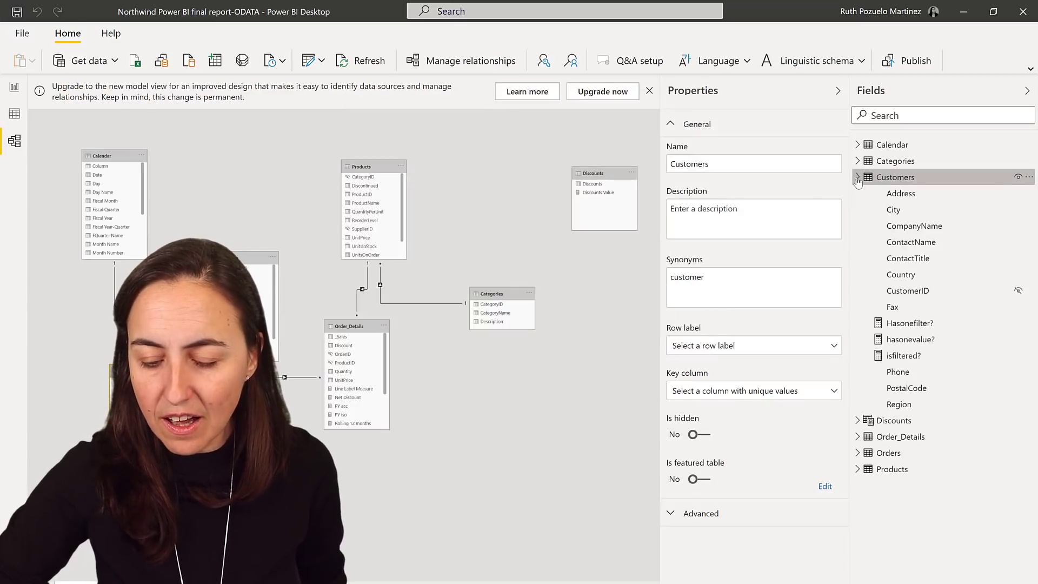
click(1015, 297)
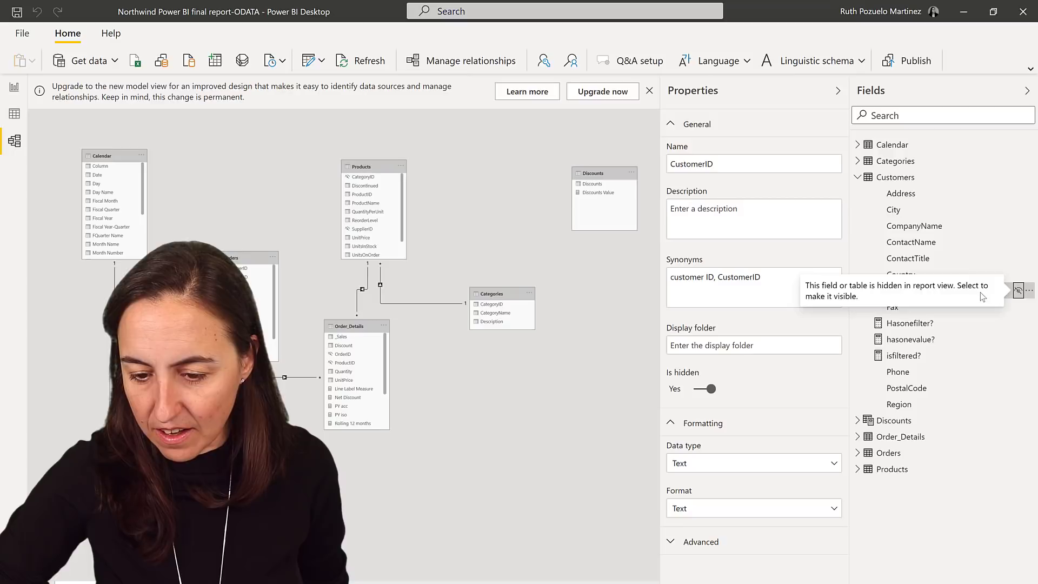
click(1018, 291)
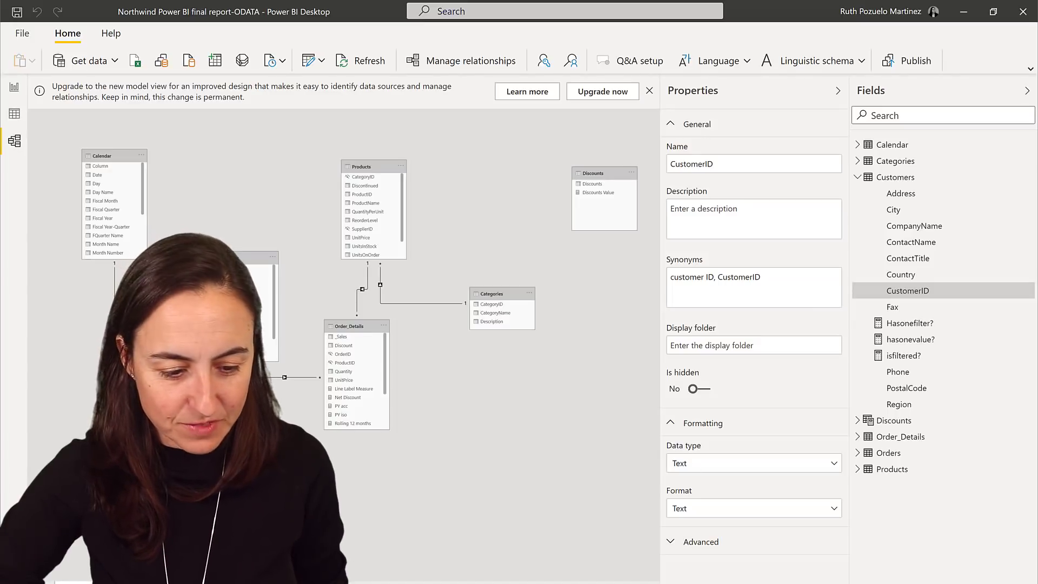
click(265, 257)
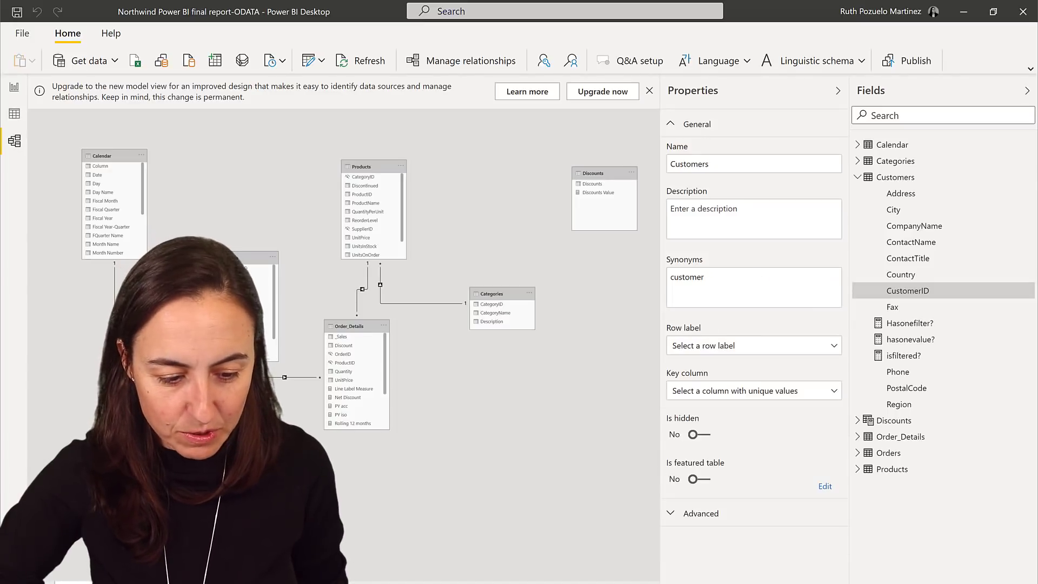
Set the Customers featured table's row label to CompanyName and key column to CustomerID.
click(825, 486)
click(456, 319)
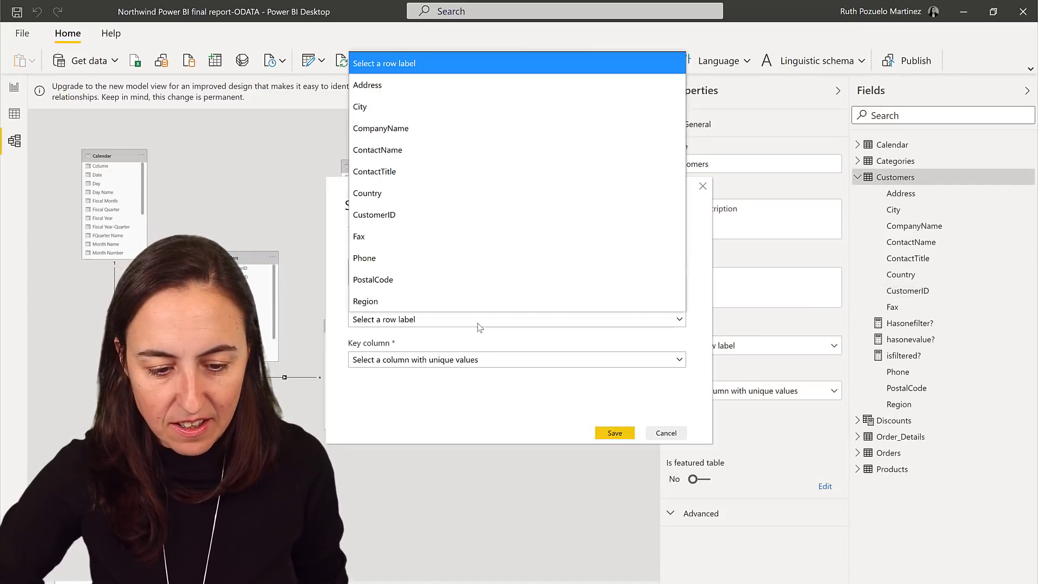
click(433, 128)
click(422, 359)
click(418, 254)
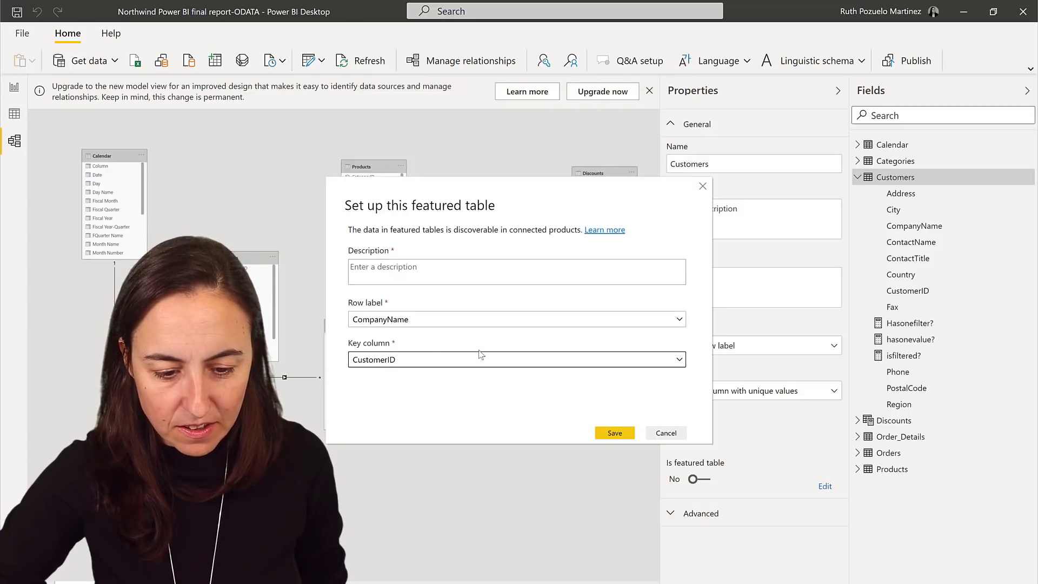
Add the description 'Customer info', save the featured table, and publish after saving changes.
click(609, 435)
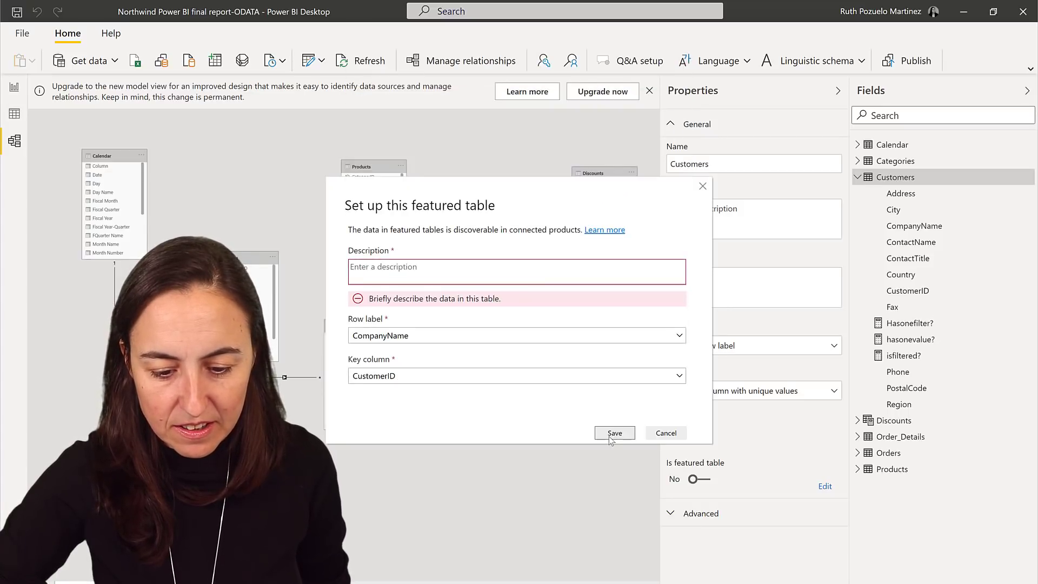
click(444, 277)
text(Customer info)
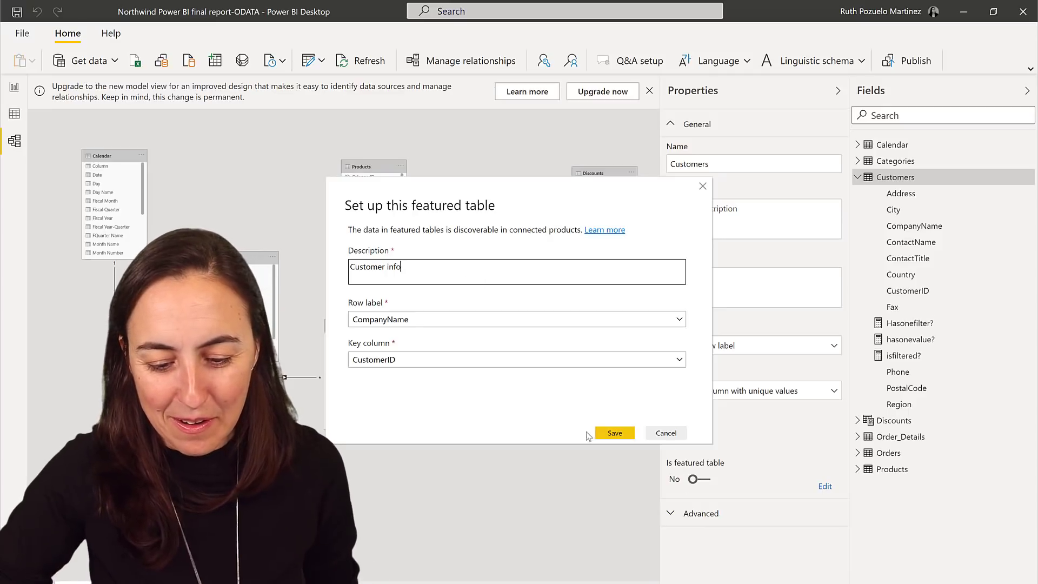
click(615, 436)
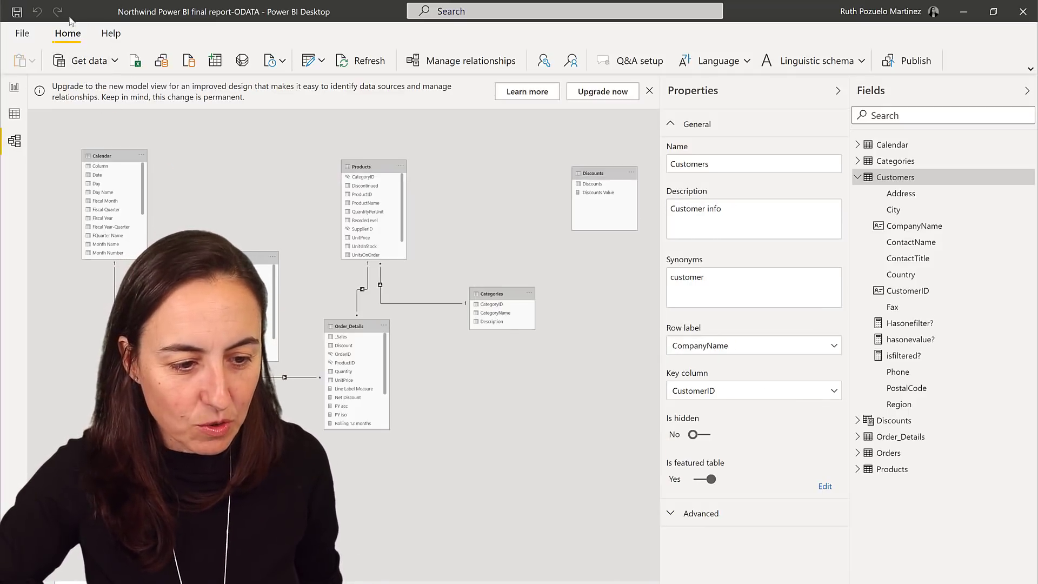
click(914, 68)
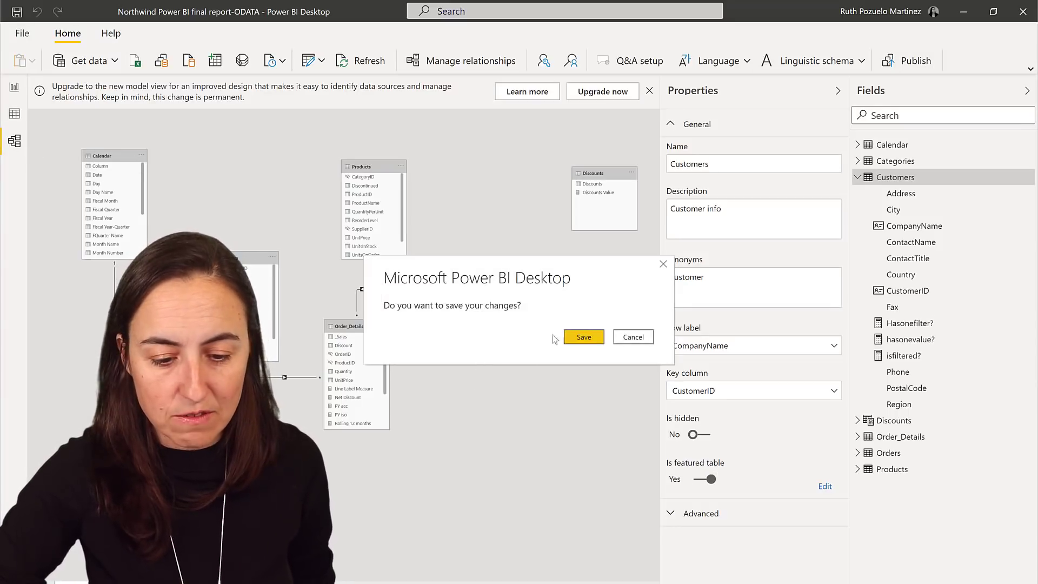
click(583, 337)
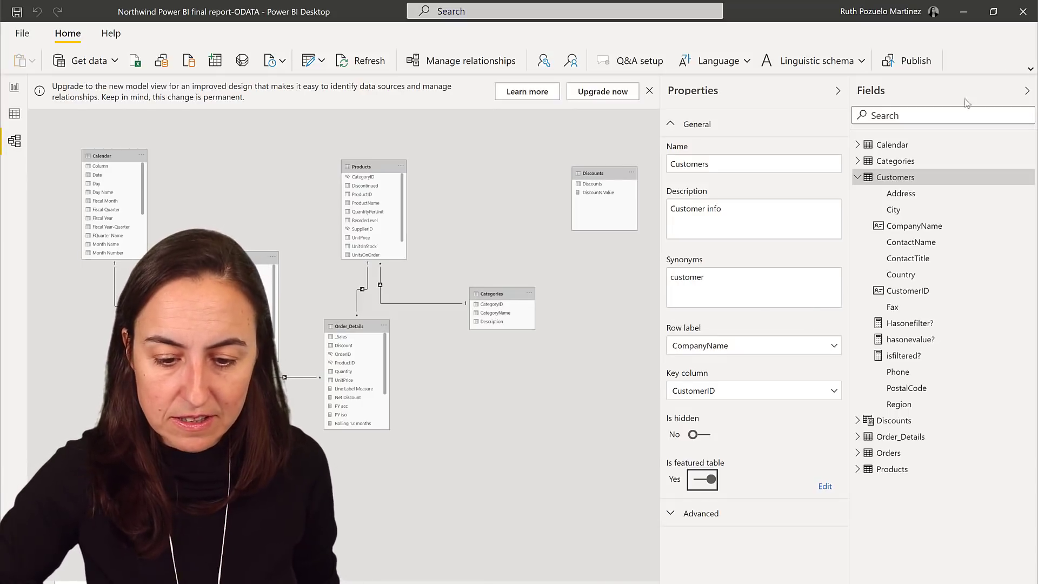
Publish the report to Power BI, replacing the existing Northwind dataset.
scroll(486, 303, down, 3)
click(463, 345)
click(628, 408)
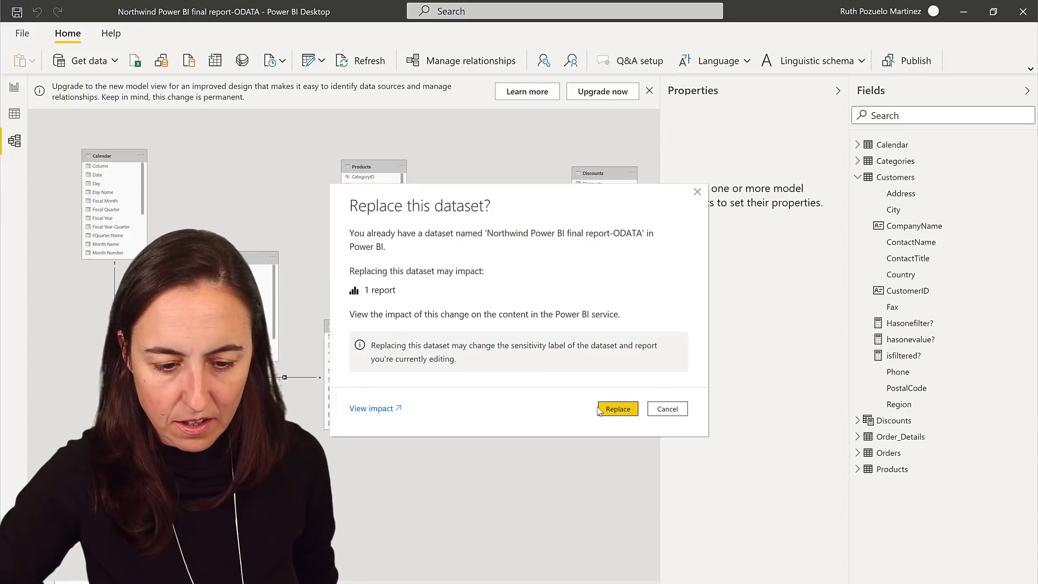
click(614, 408)
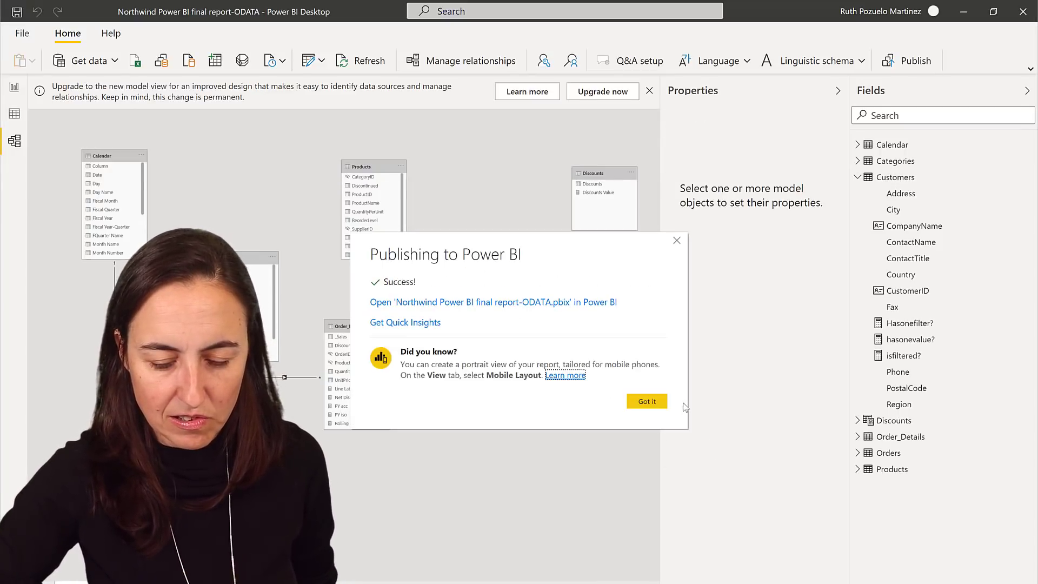
click(646, 401)
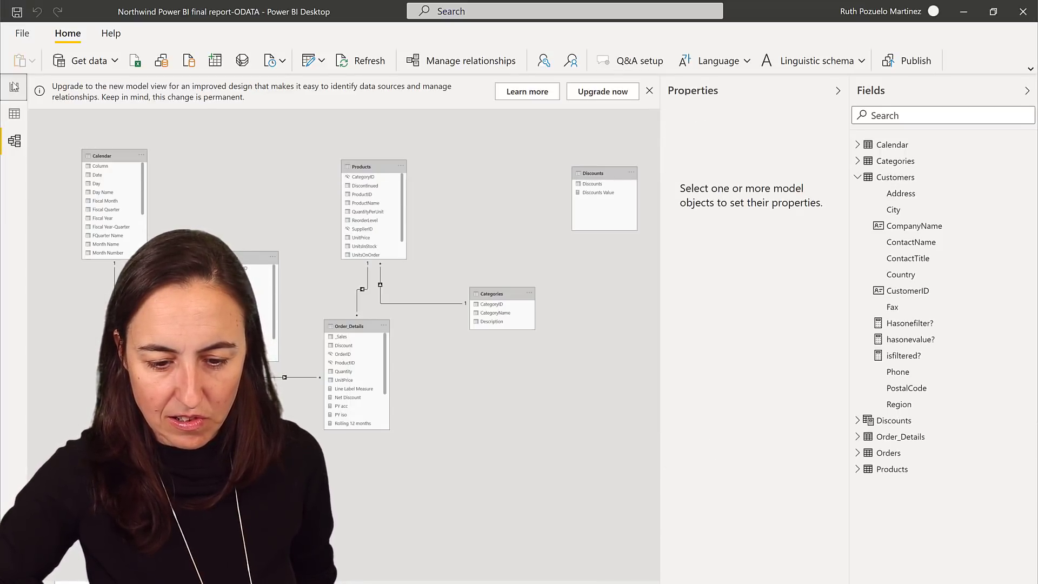
Add a new report page with a table of Customers CompanyName values, then return to Excel.
click(23, 94)
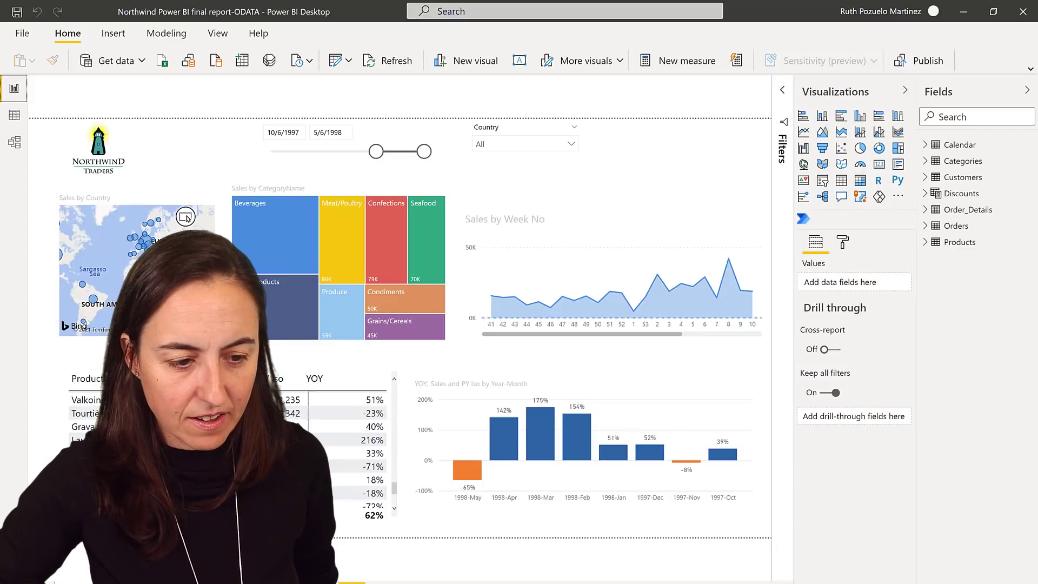
key(ctrl+m)
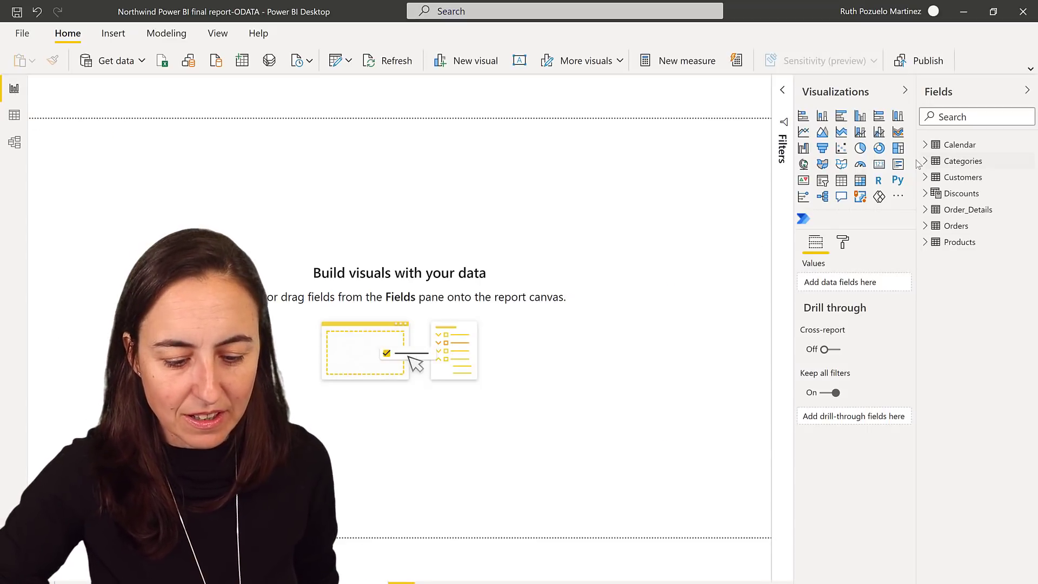
click(925, 178)
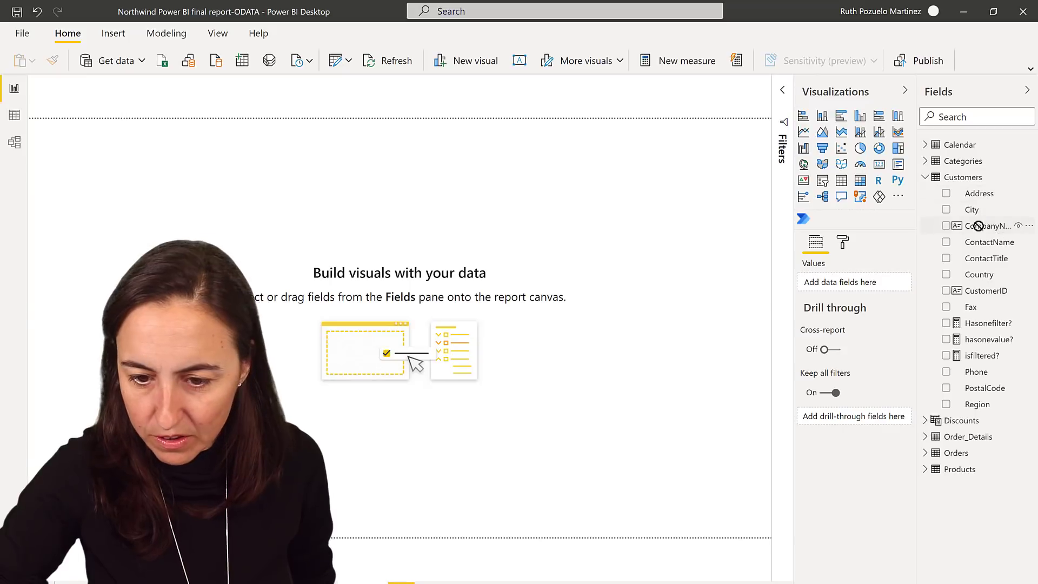
drag(978, 226, 517, 234)
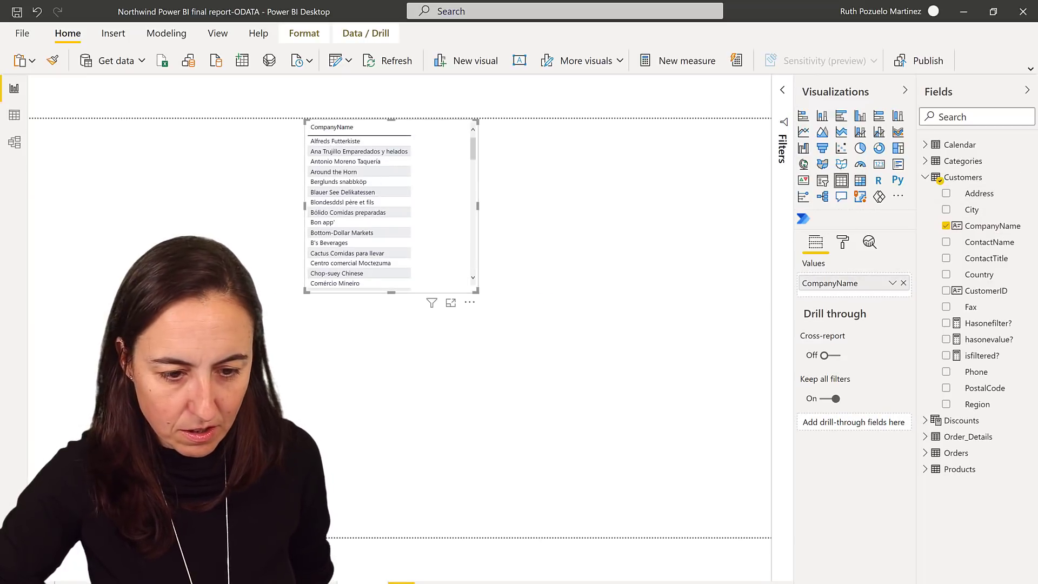
click(486, 364)
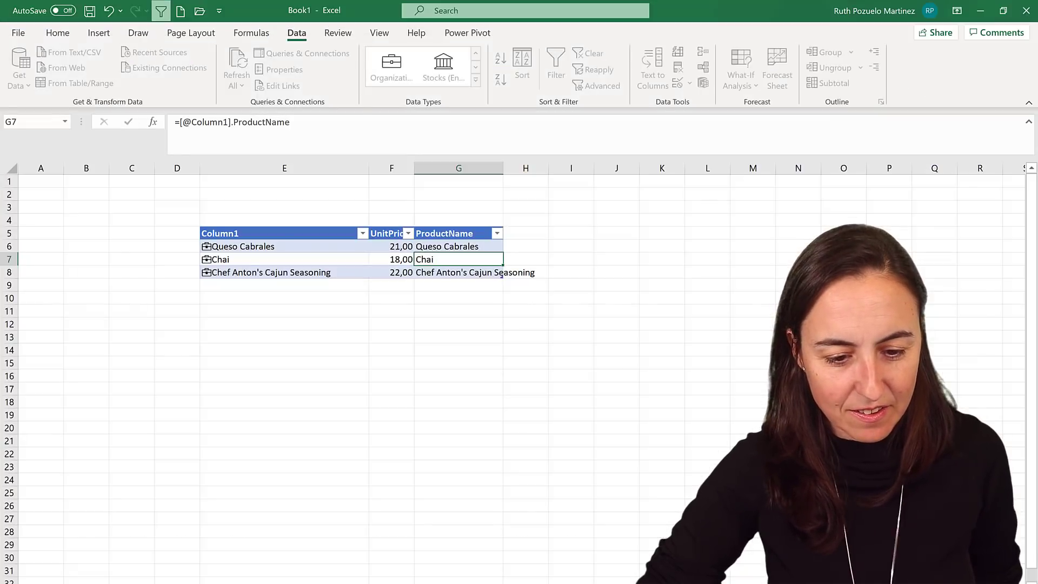
key(alt+Tab)
drag(458, 415, 417, 397)
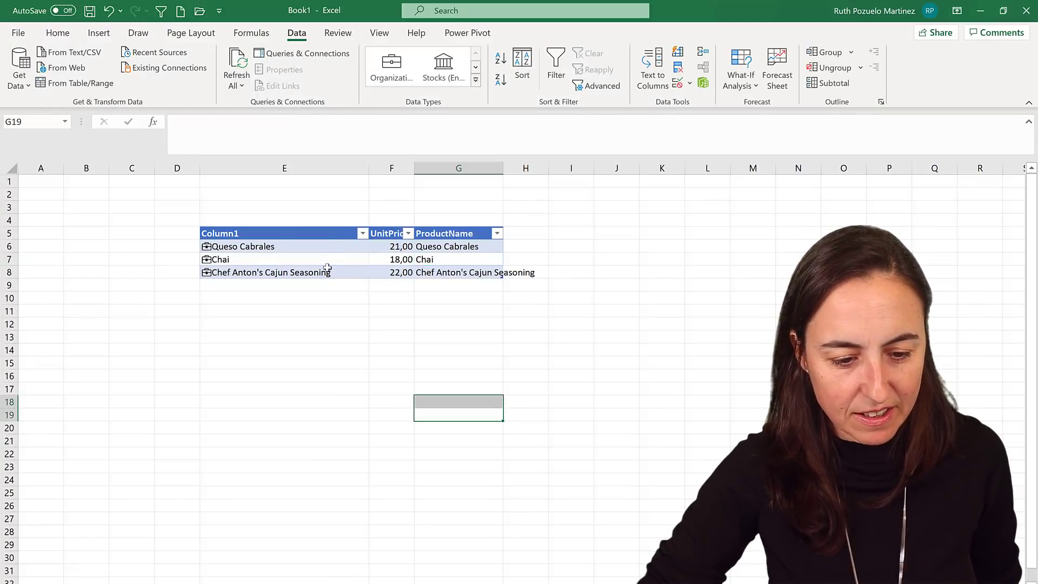
Enter 'Alfred' in C2 and convert it to the Customers data type.
drag(327, 267, 327, 260)
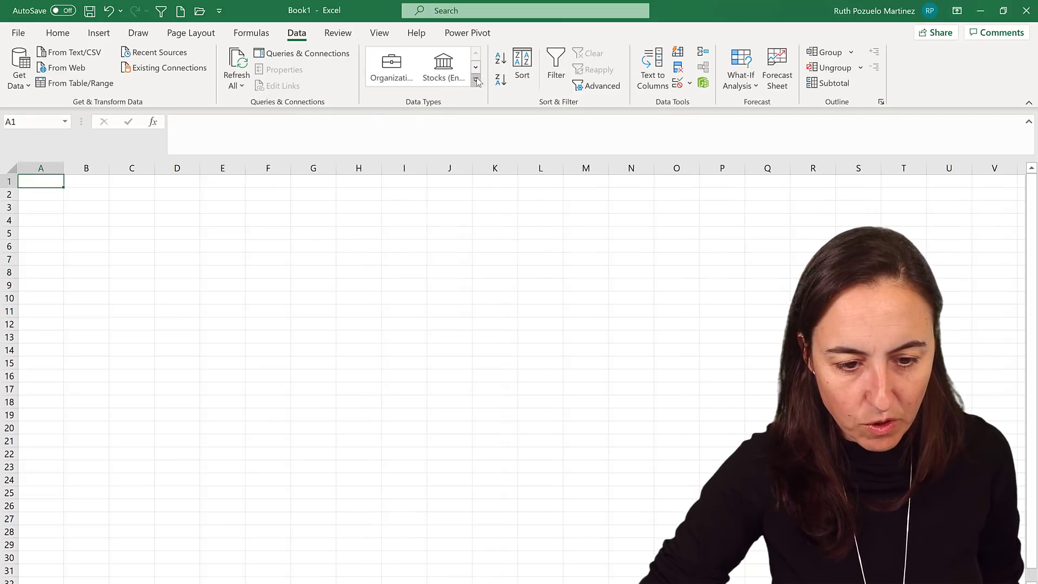
click(477, 80)
mouse_move(450, 164)
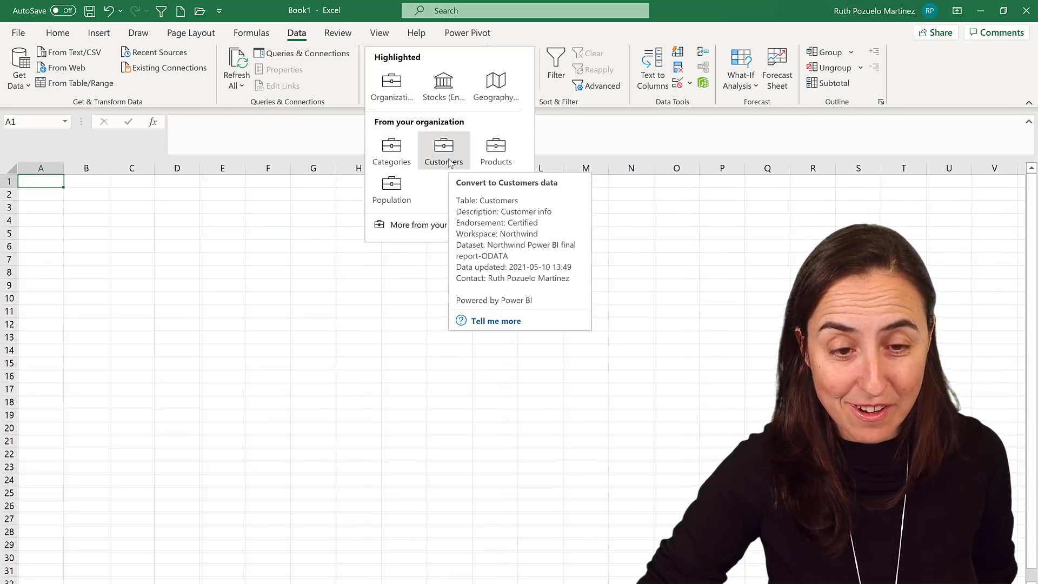
click(134, 202)
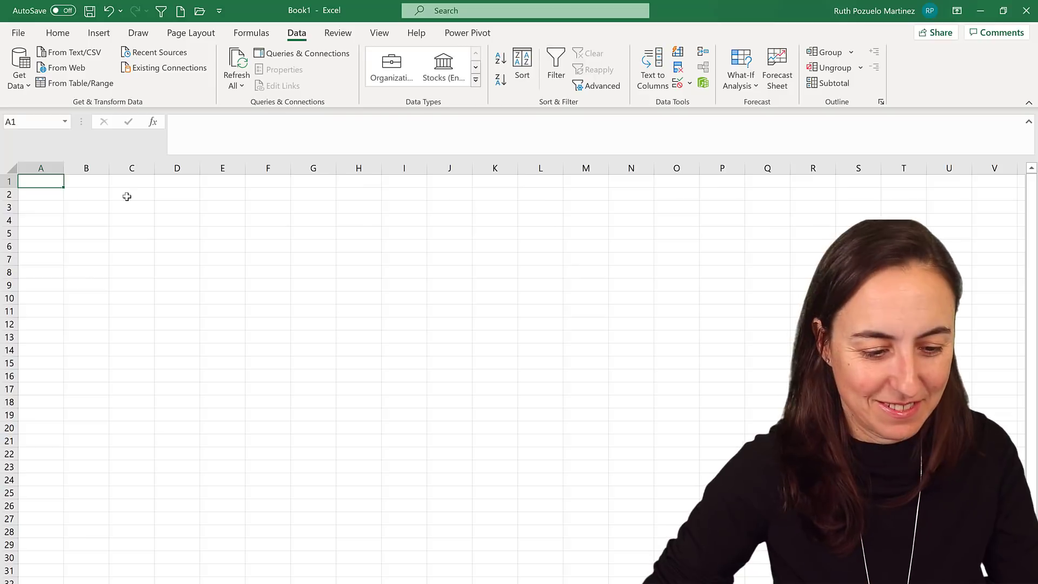
click(126, 196)
text(Al)
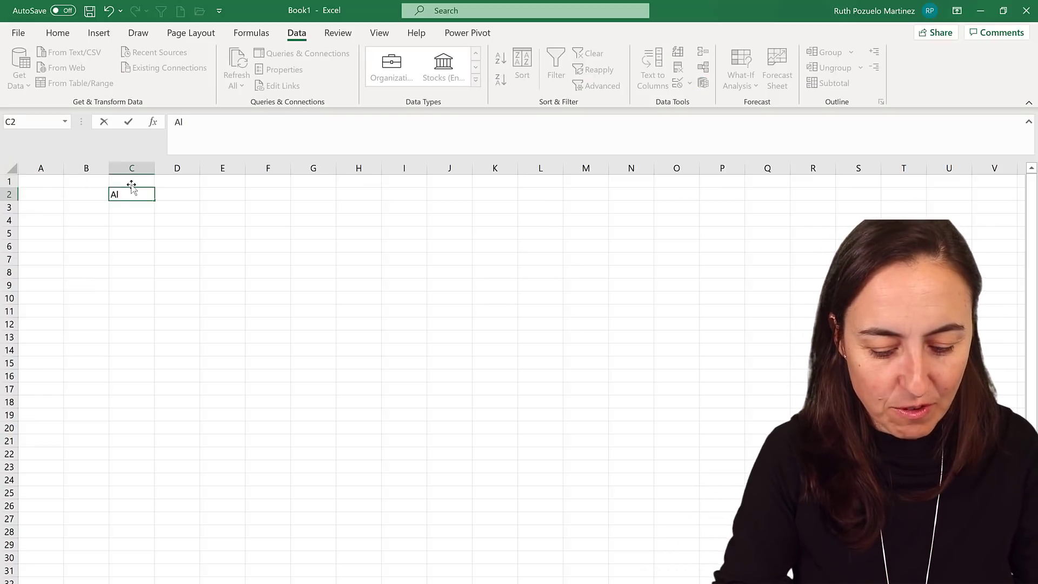
text(fred)
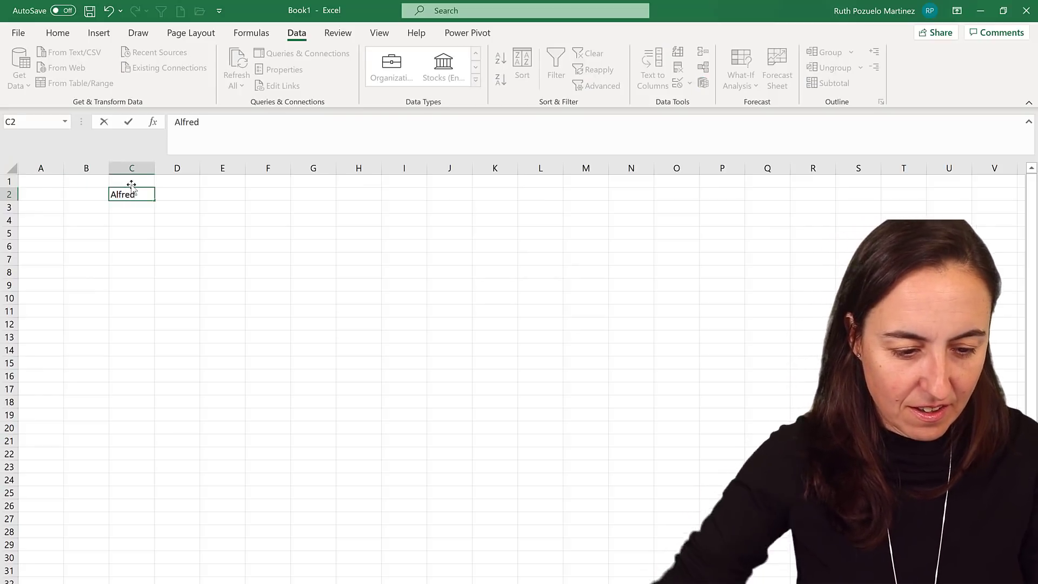
click(137, 239)
click(134, 194)
click(475, 80)
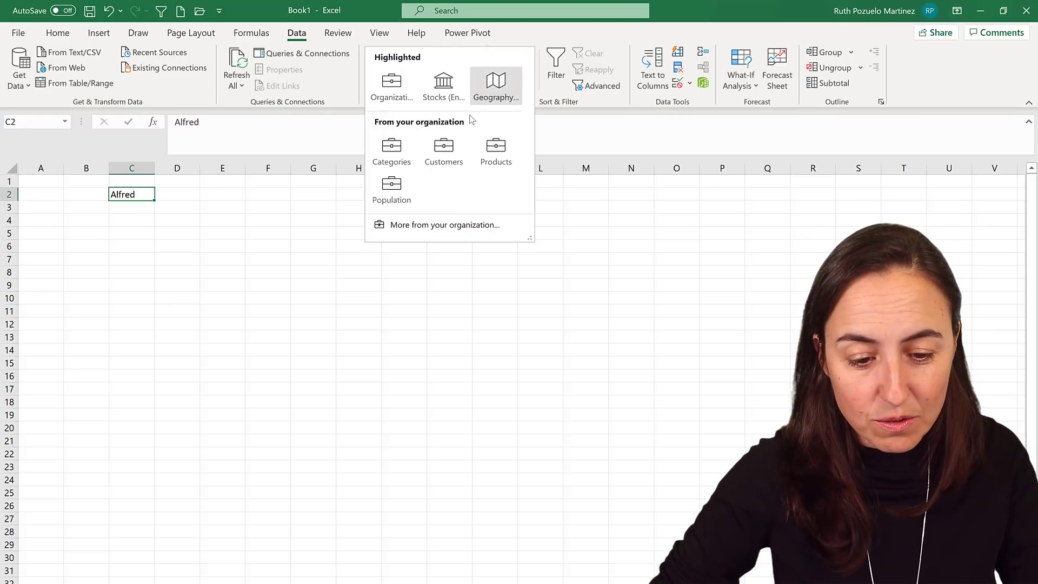
click(444, 151)
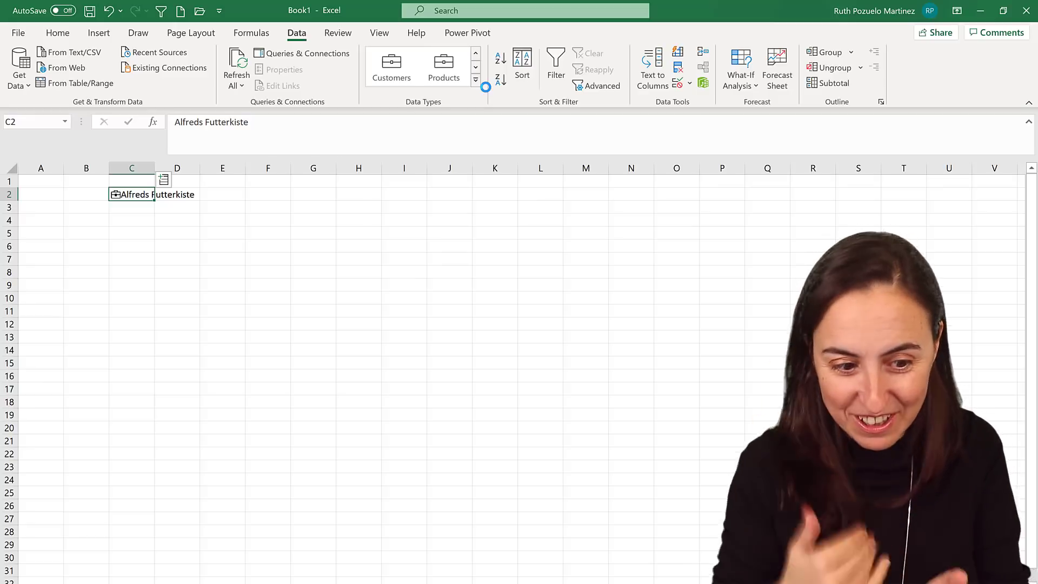
Insert the record's CompanyName field beside C2, then undo it.
click(161, 182)
click(226, 262)
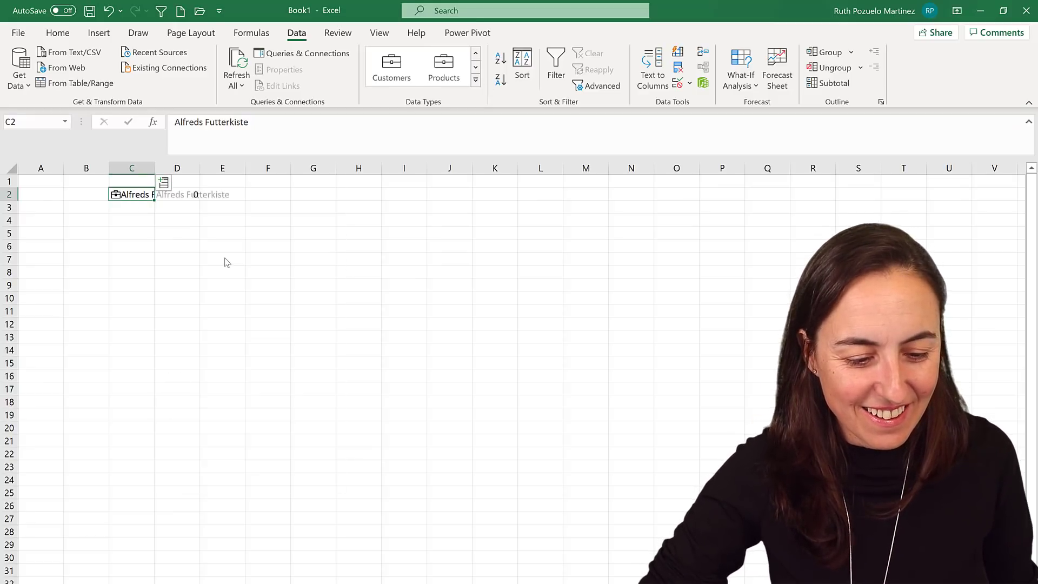
click(163, 184)
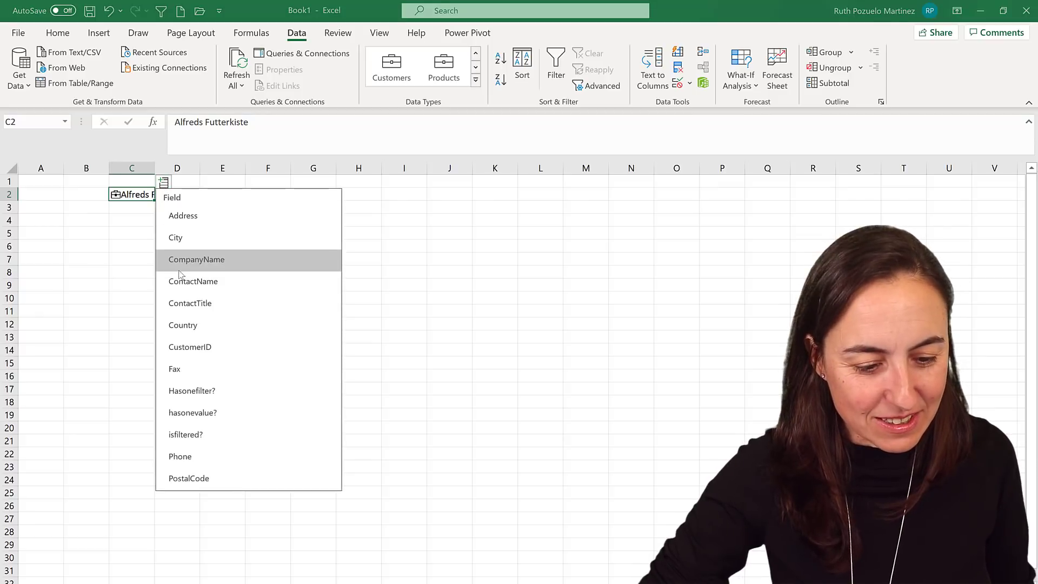
click(105, 220)
click(108, 11)
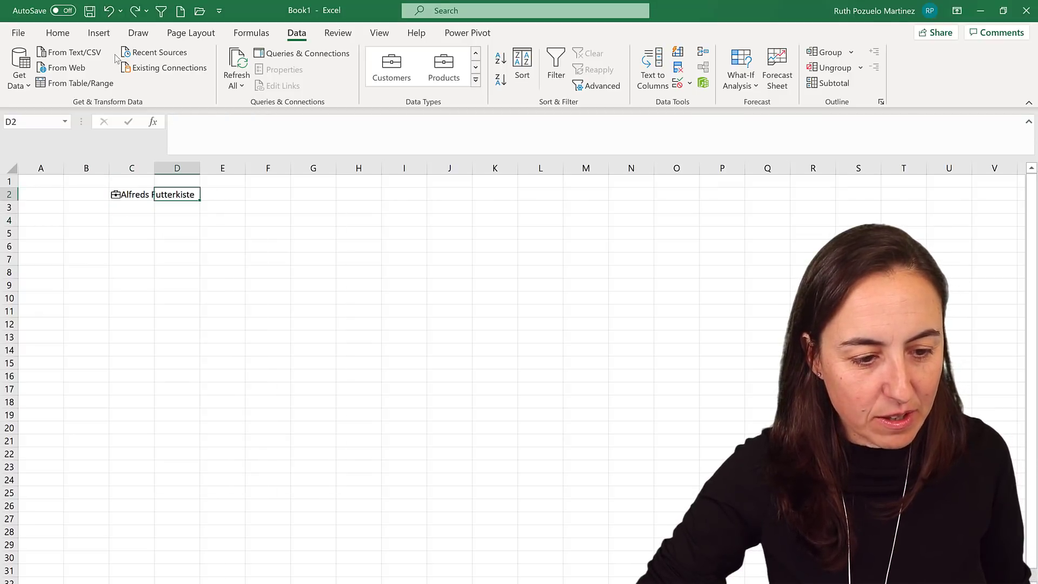
Turn the customer record in C2 into a table with Insert > Table.
click(99, 32)
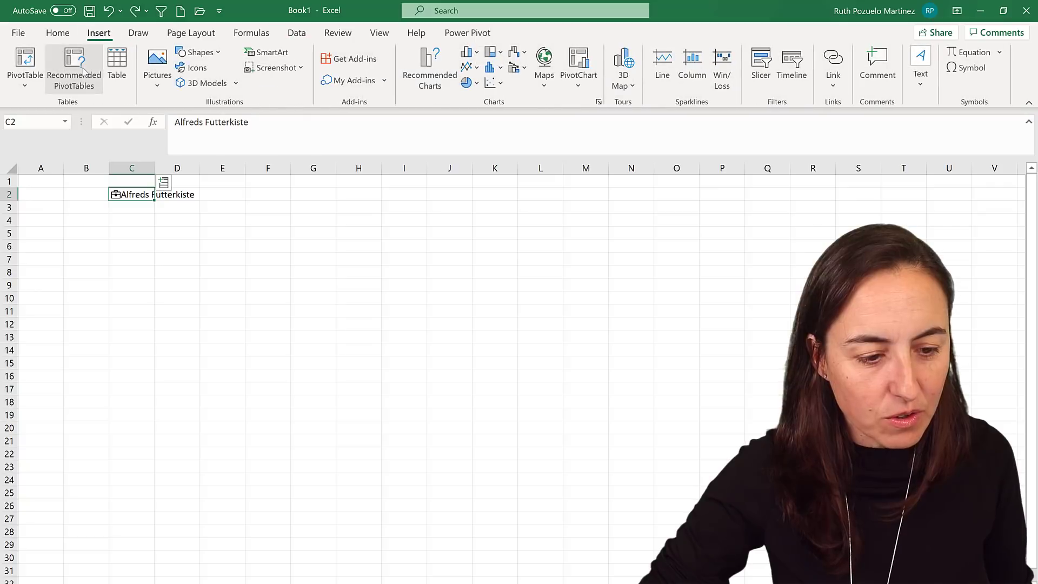
click(117, 68)
click(248, 207)
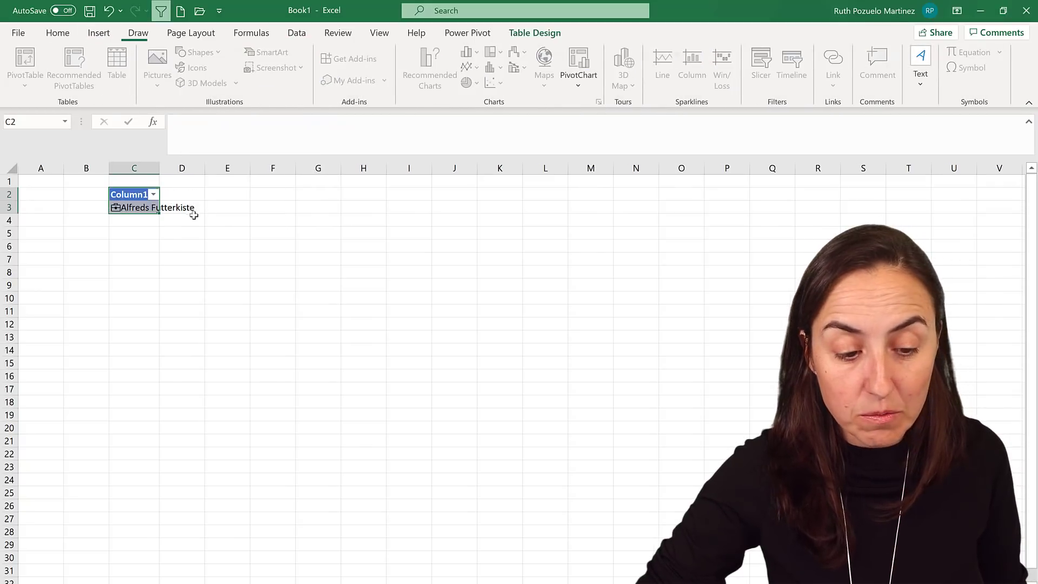
click(153, 194)
key(Escape)
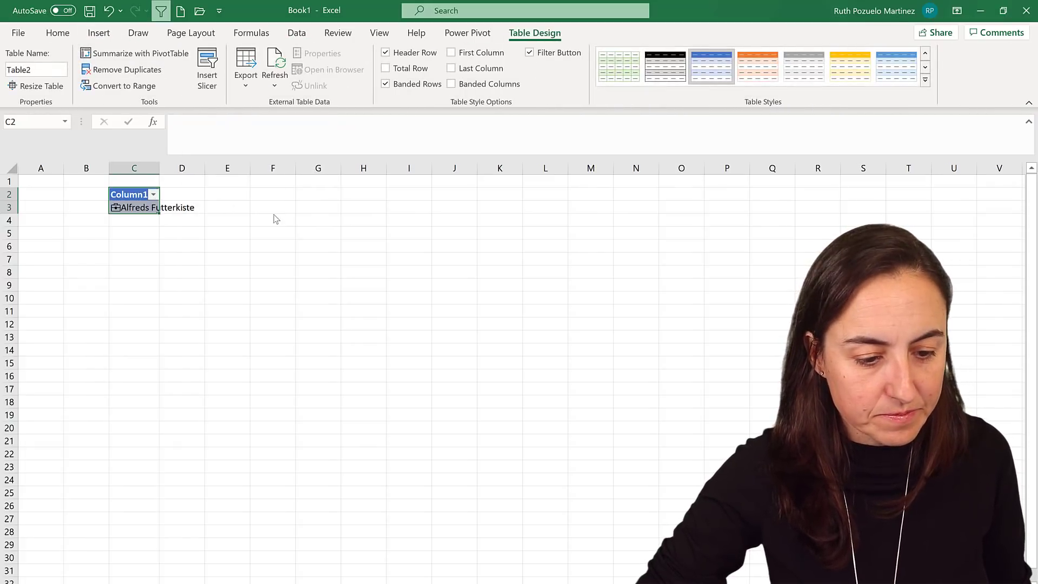
Add ContactName and Country columns from the customer record to the table.
click(171, 184)
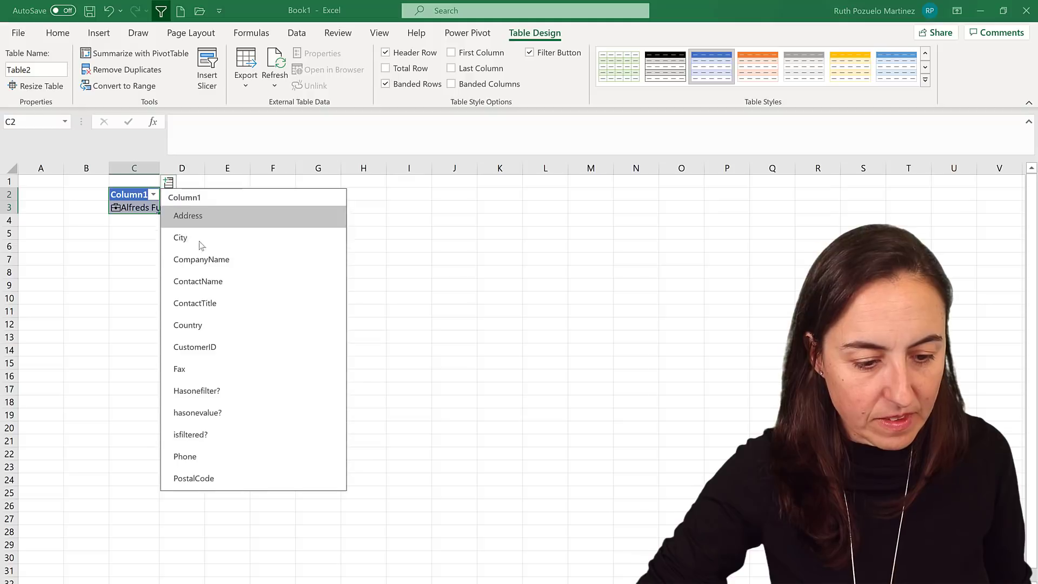
click(227, 285)
click(199, 194)
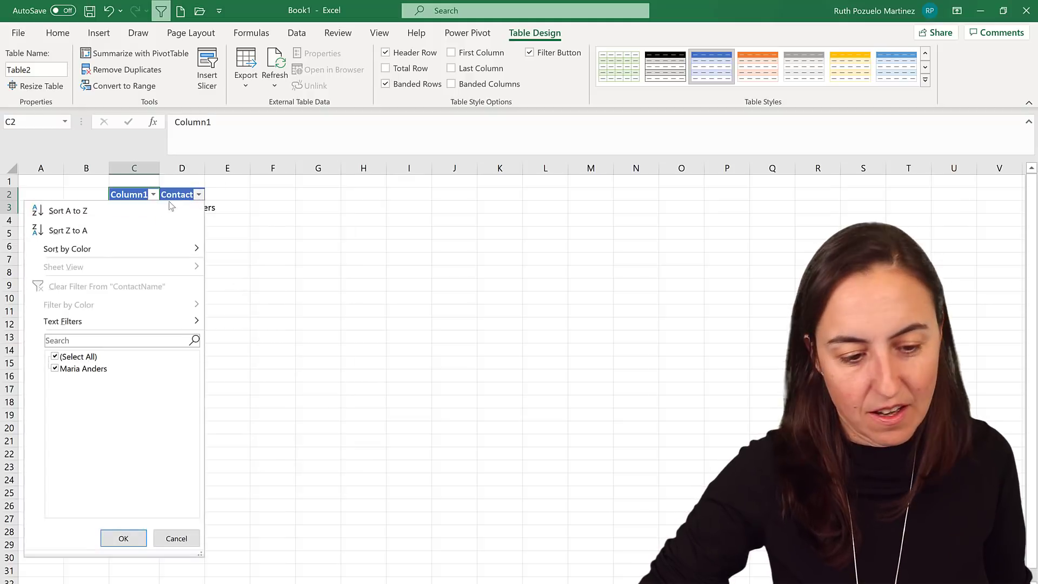
key(Escape)
click(214, 182)
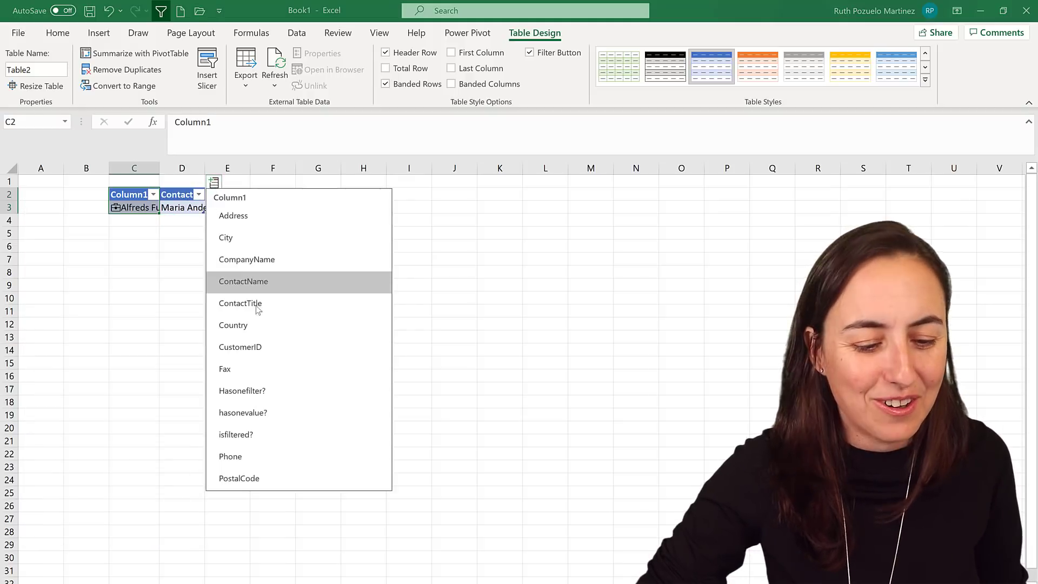
click(268, 324)
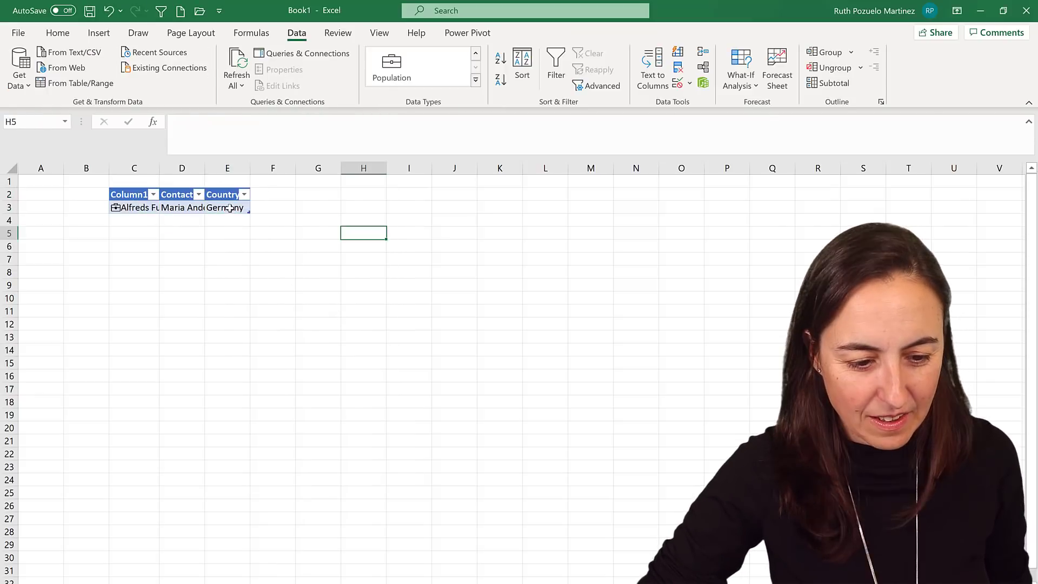
click(240, 210)
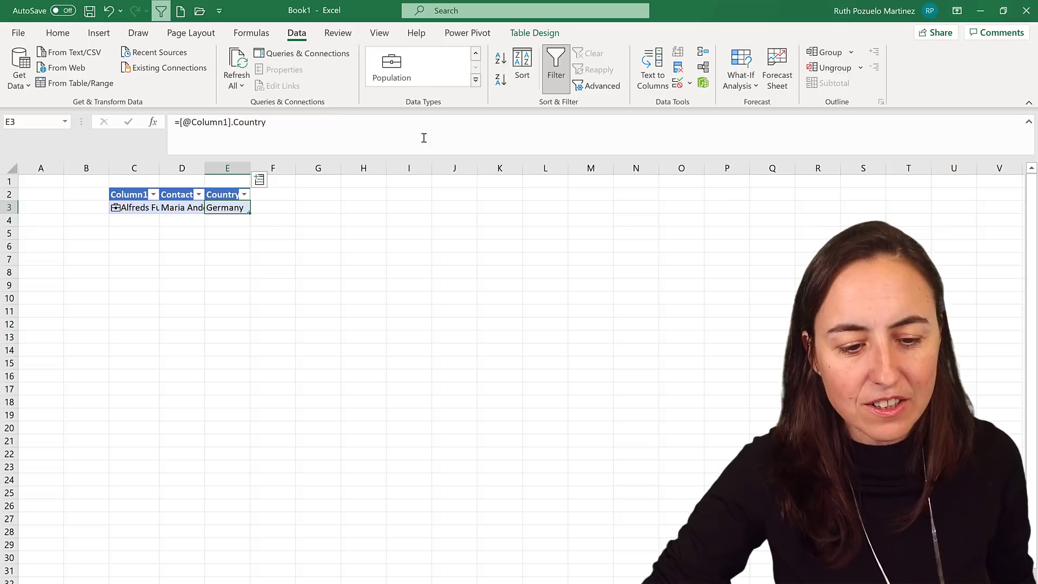
Enter 'Germany' in cell H3, fixing the typo.
click(476, 80)
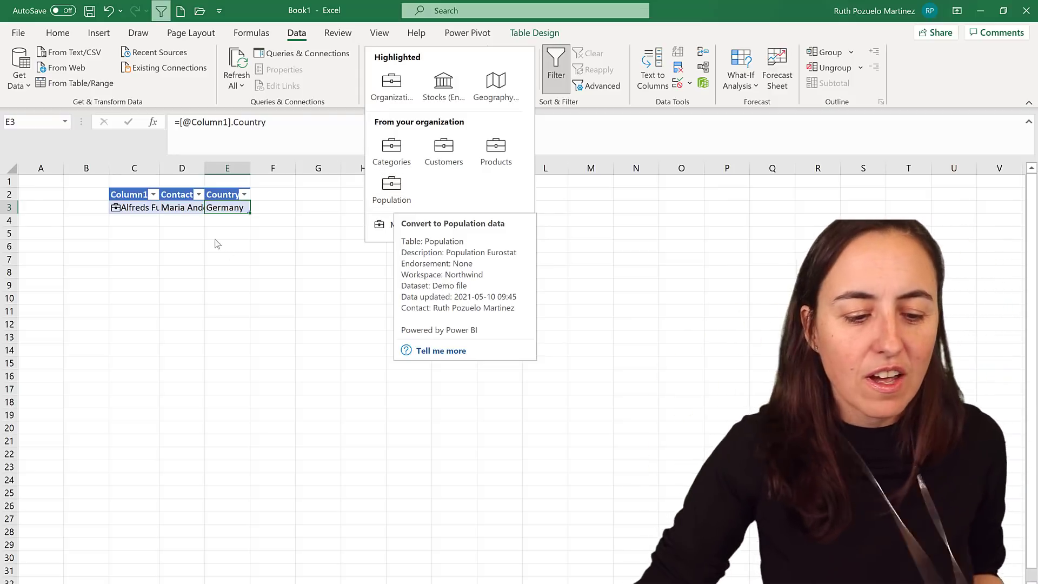
click(235, 212)
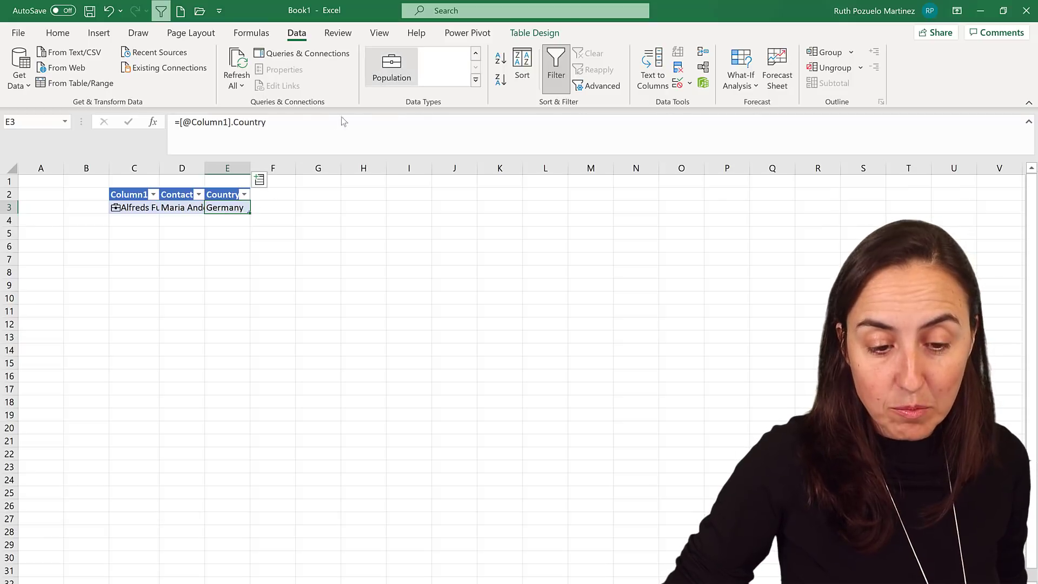
click(372, 207)
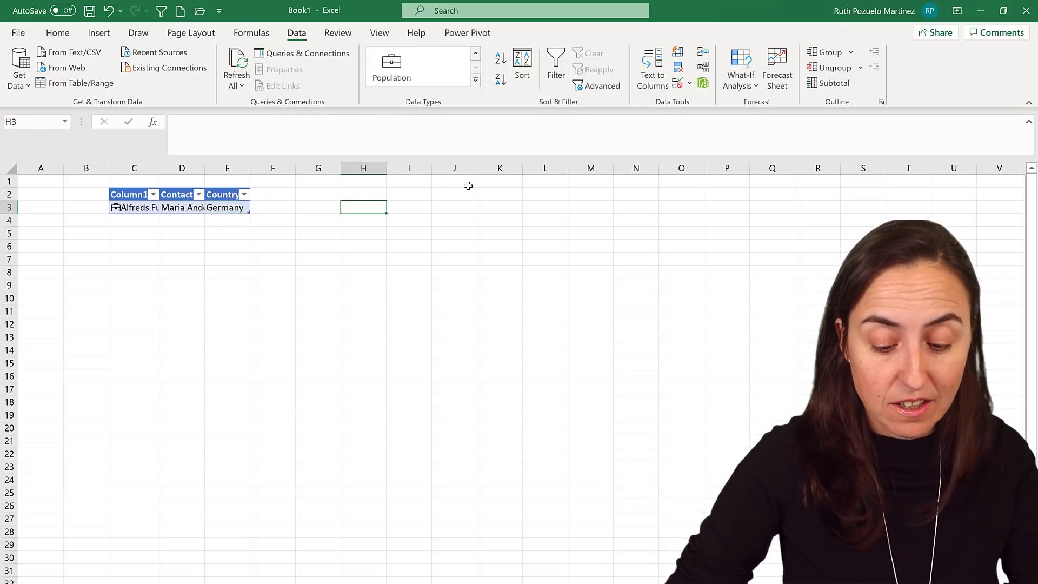
text(Germant)
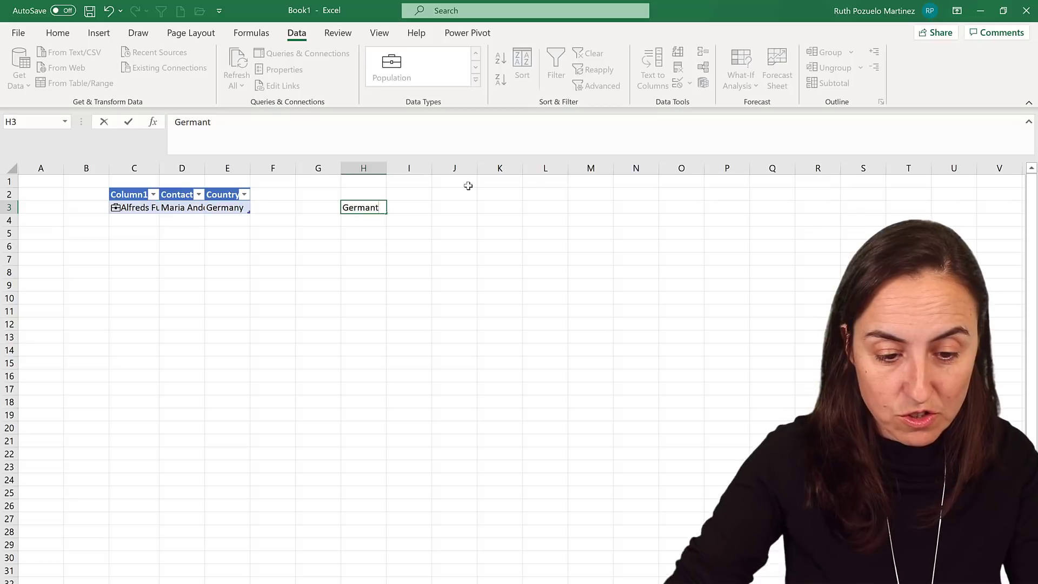
key(BackSpace)
text(y)
click(464, 261)
click(365, 209)
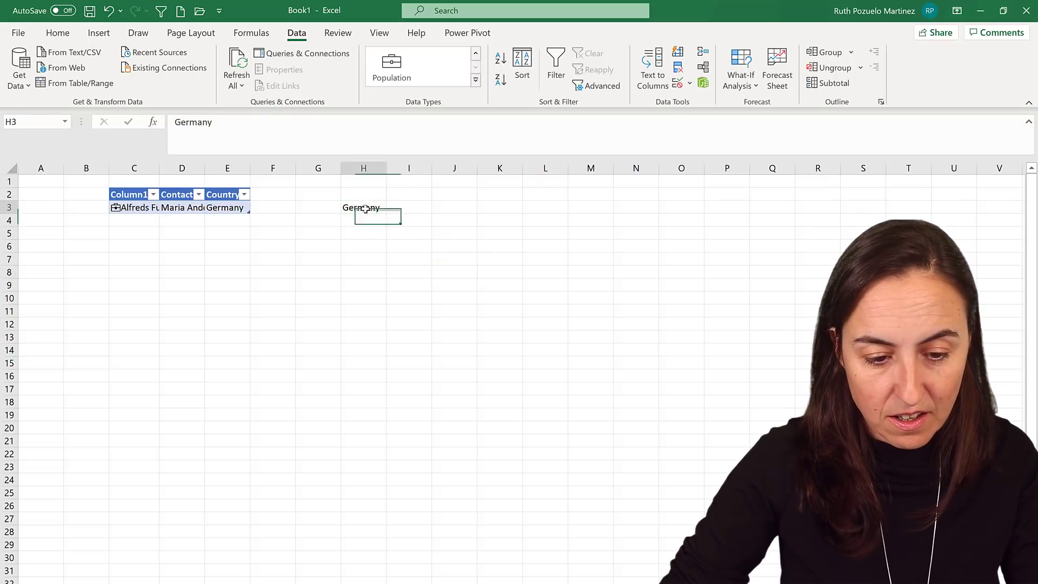
click(392, 73)
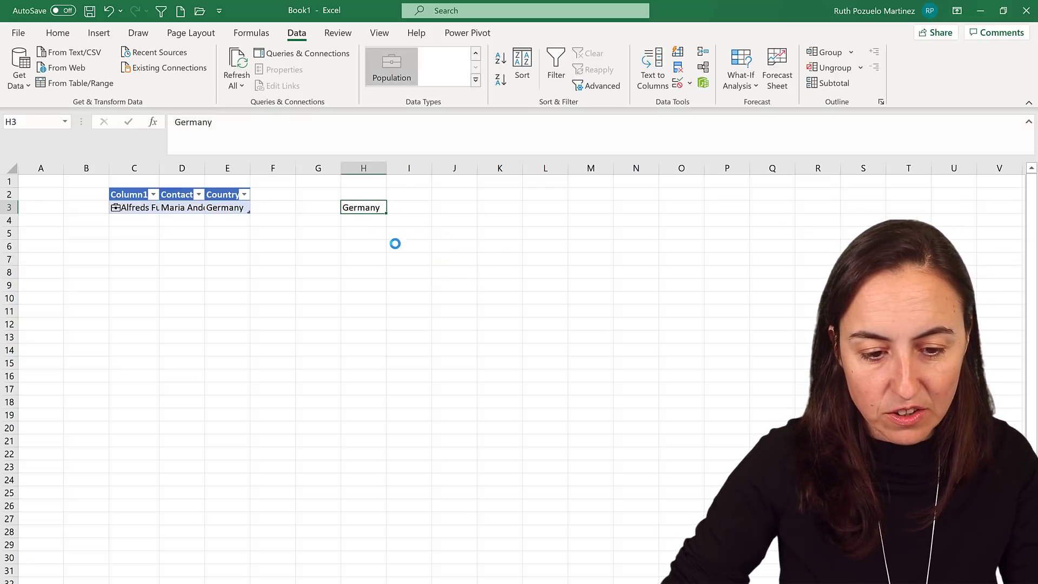
click(395, 193)
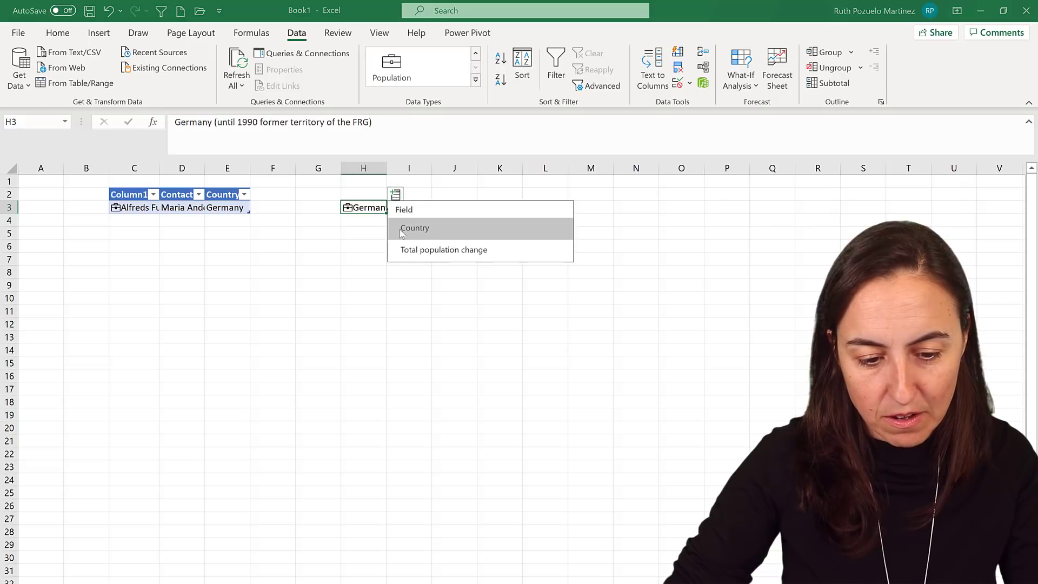
click(435, 248)
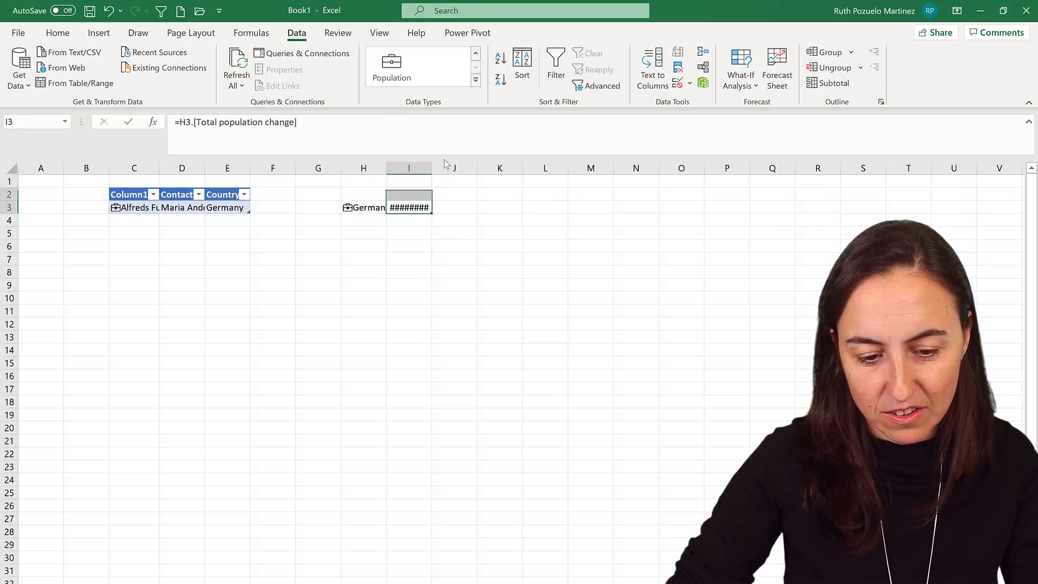
drag(432, 168, 472, 167)
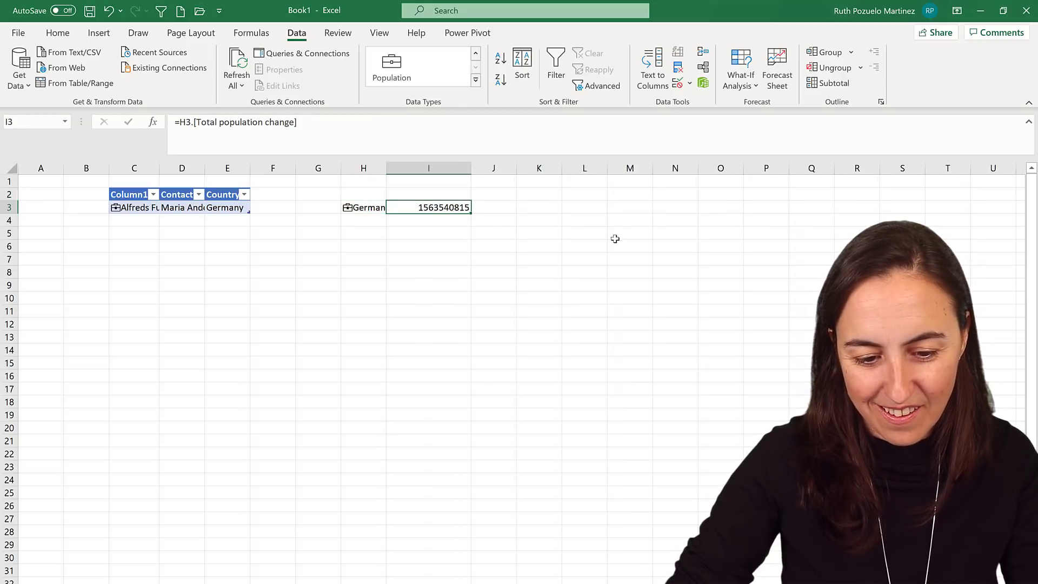